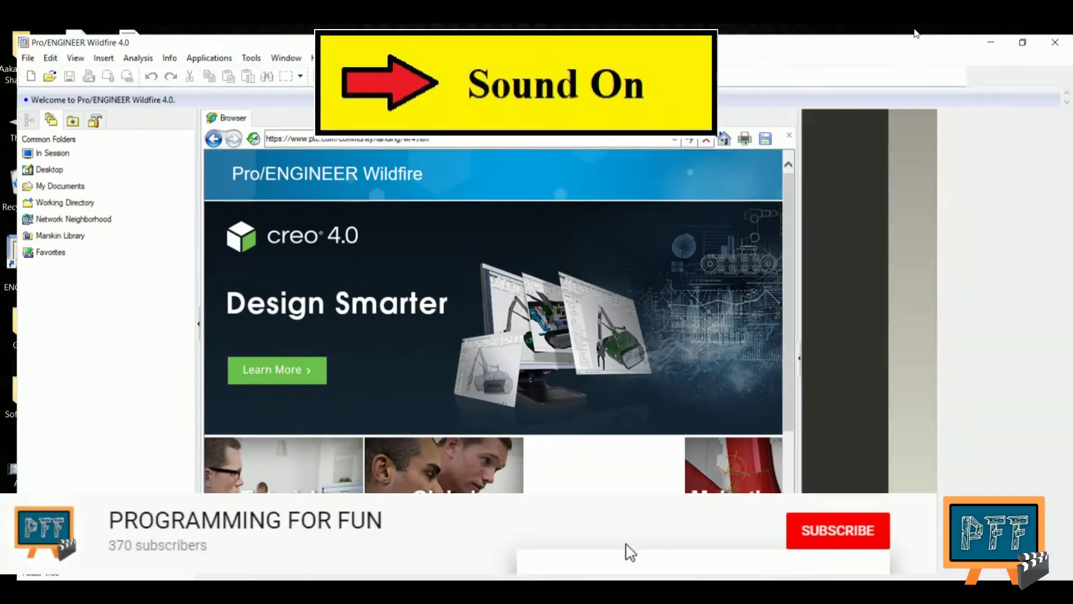
# Create a new solid part without the default template, based on the mmns_part_solid template.
pyautogui.click(920, 35)
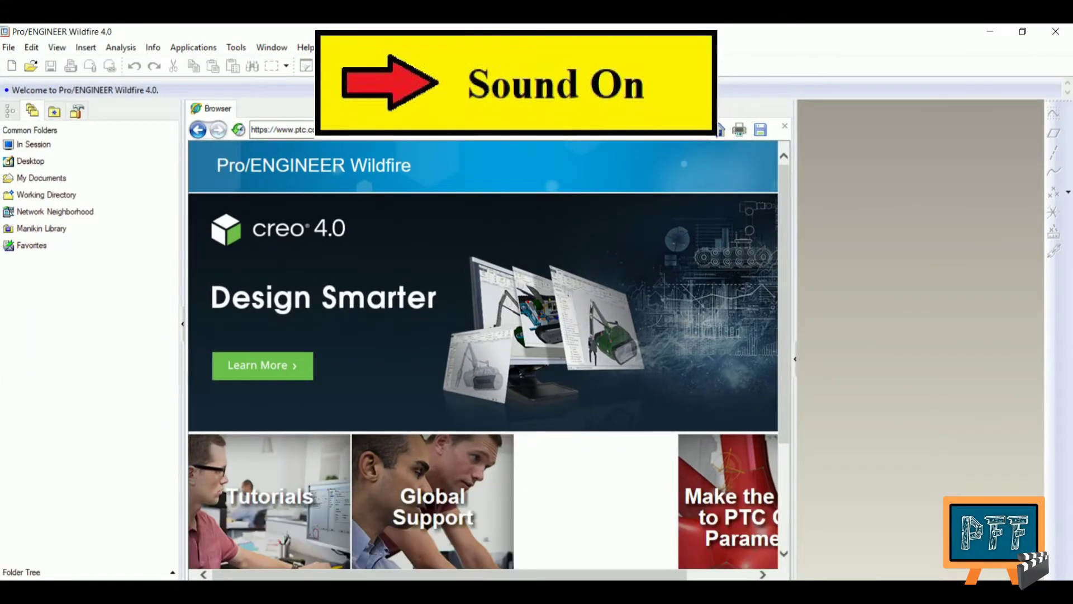
pyautogui.click(13, 66)
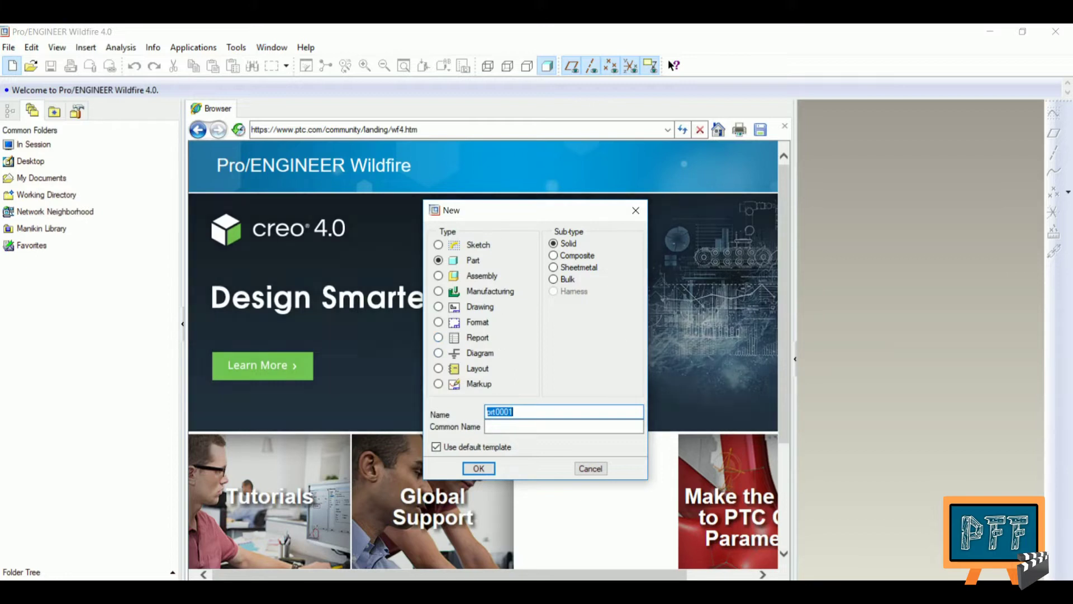
pyautogui.click(453, 449)
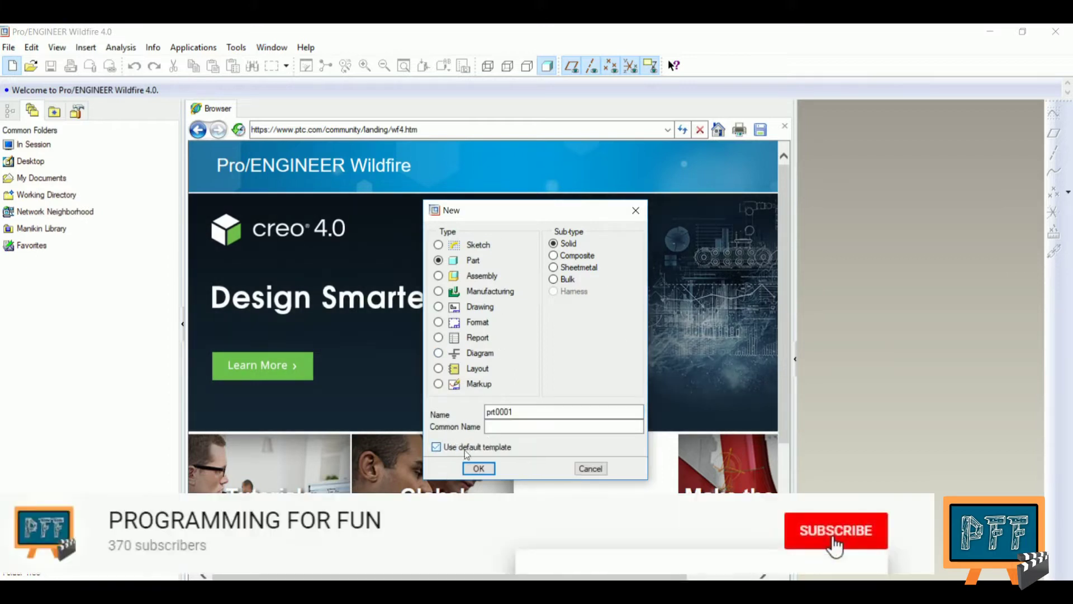
pyautogui.click(479, 468)
pyautogui.click(467, 263)
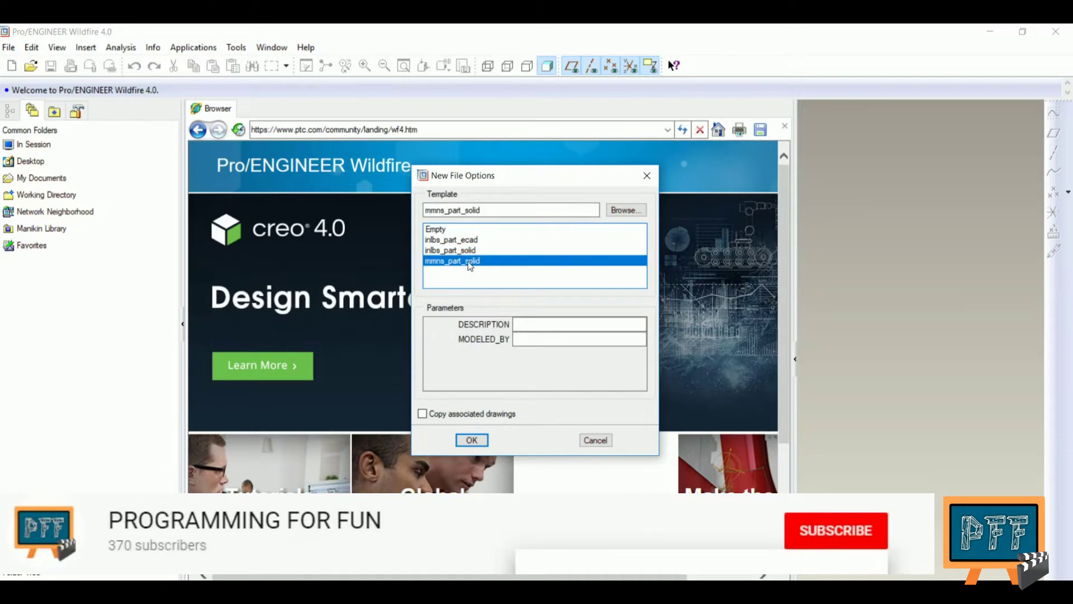
pyautogui.click(472, 439)
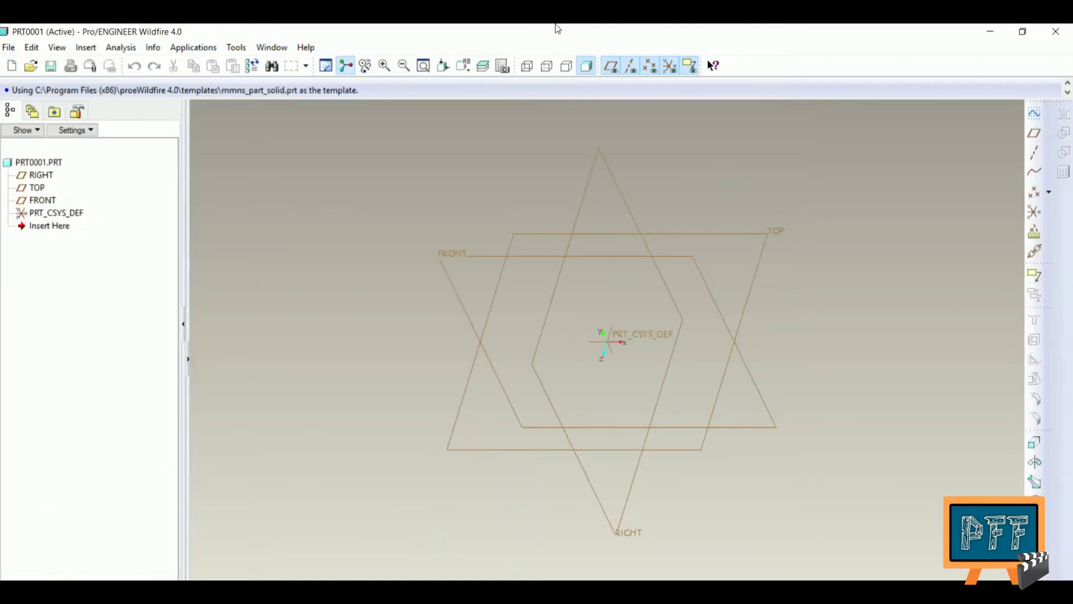
pyautogui.click(86, 47)
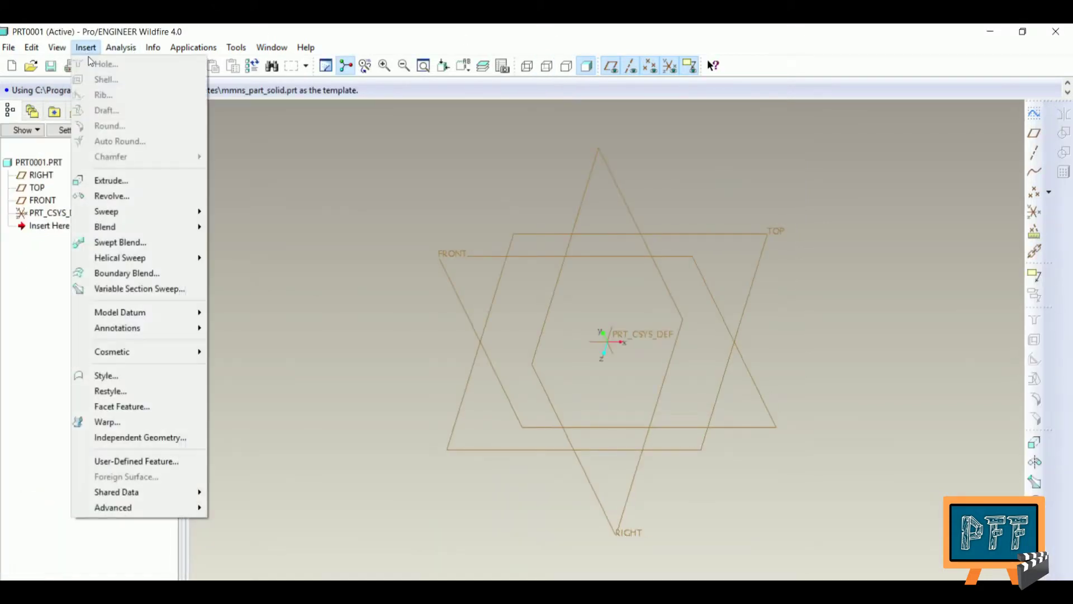
pyautogui.moveTo(173, 225)
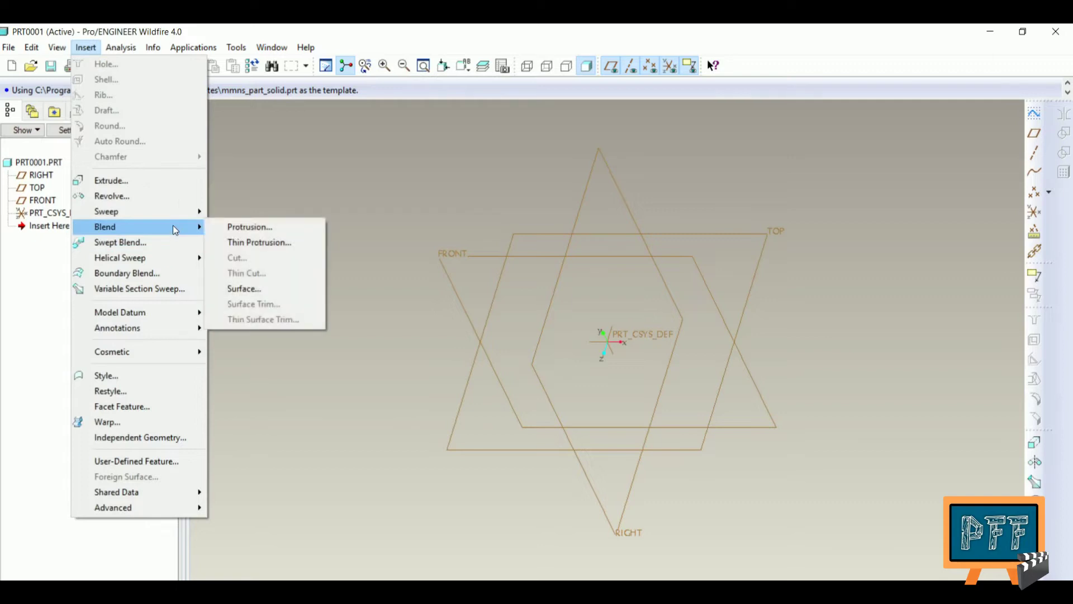
pyautogui.click(234, 228)
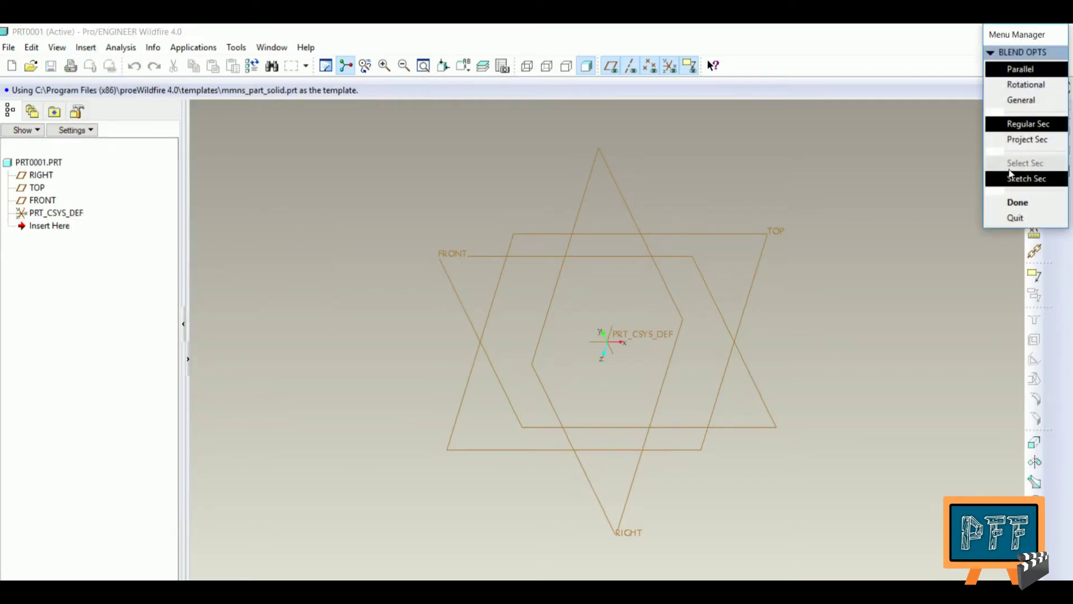
pyautogui.click(1017, 202)
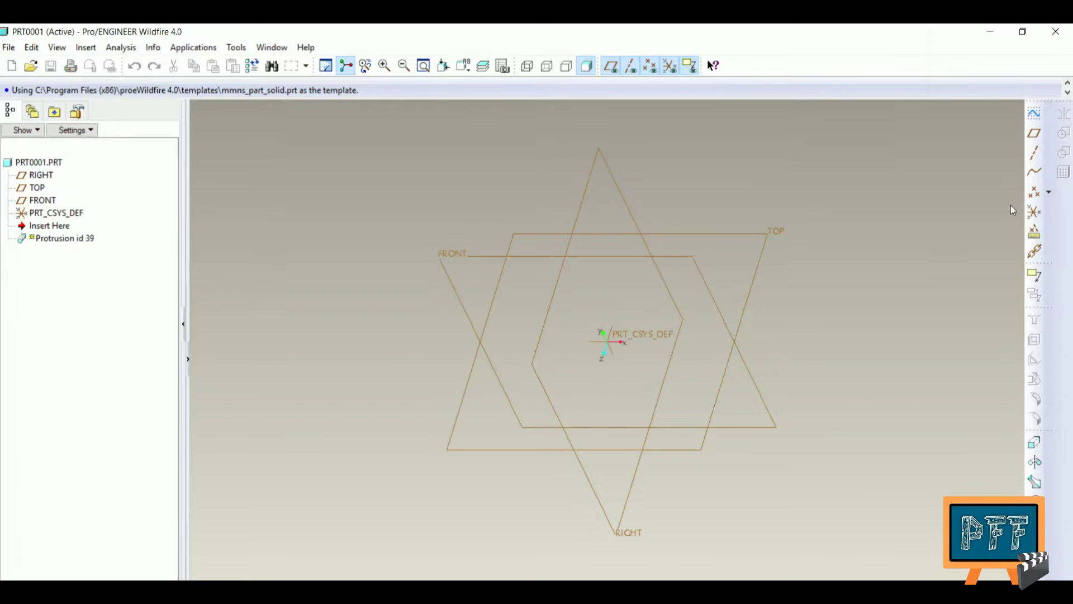
pyautogui.click(1028, 266)
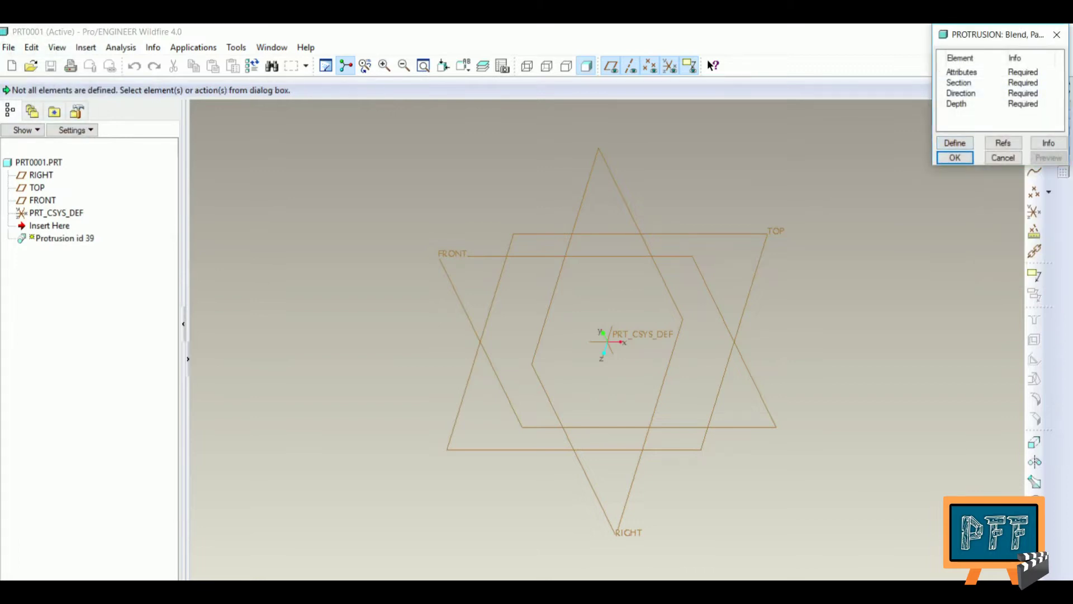
pyautogui.click(1003, 157)
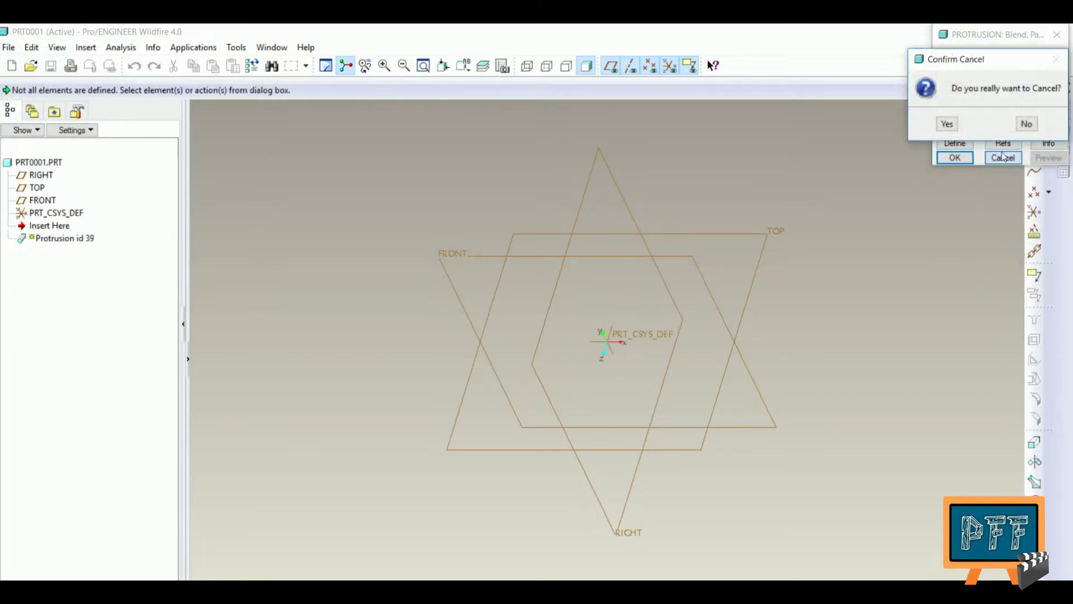
pyautogui.click(946, 125)
# Set up a parallel blend protrusion with regular sketched sections and straight attributes, sketching on the TOP plane with the default orientation.
pyautogui.click(91, 44)
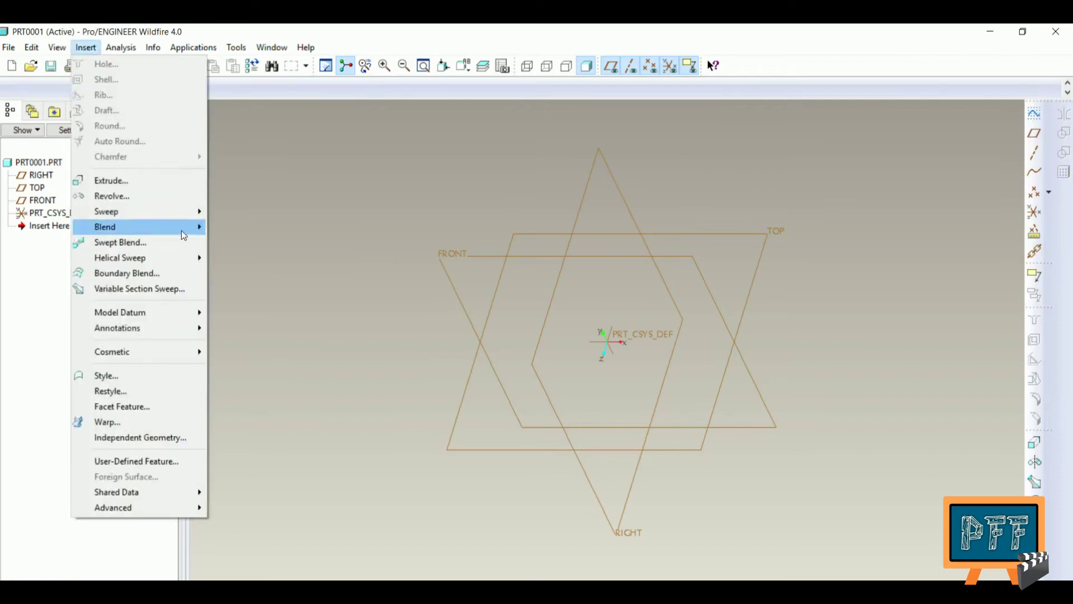
pyautogui.click(164, 229)
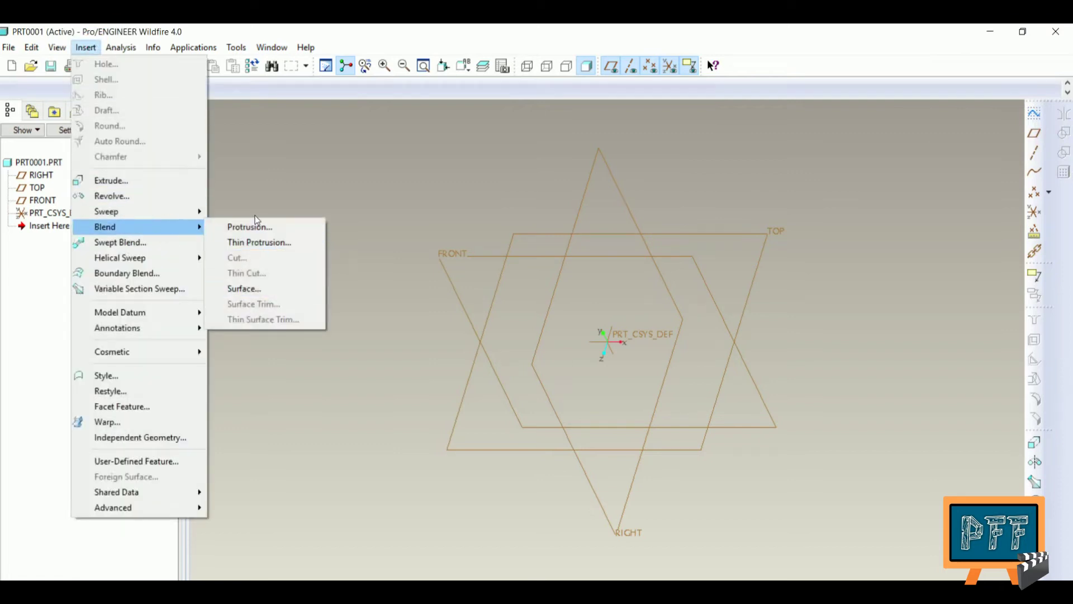
pyautogui.click(263, 228)
pyautogui.click(1017, 172)
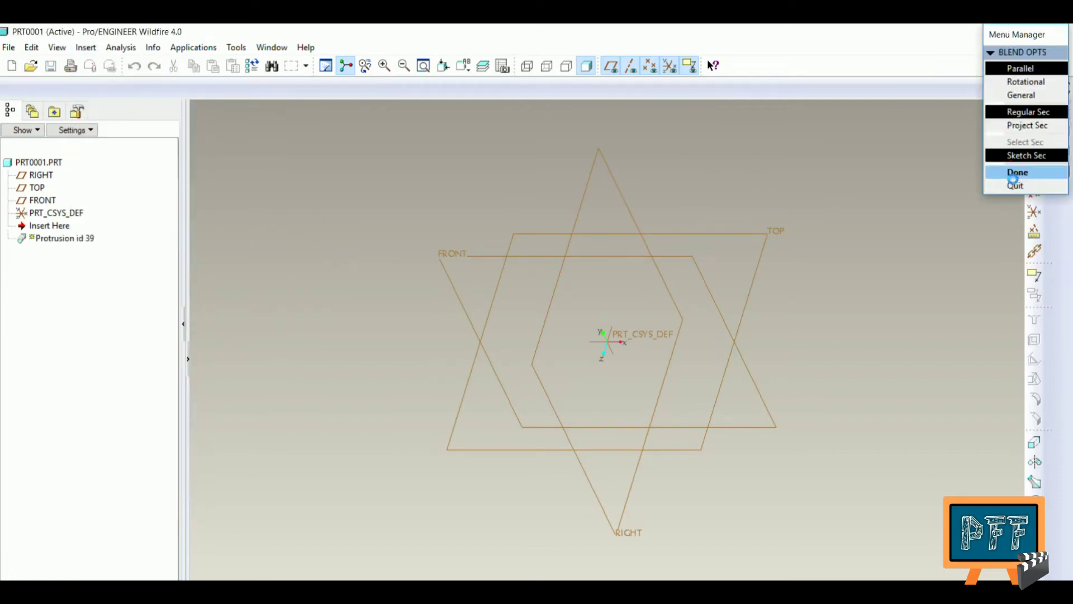
pyautogui.click(1018, 247)
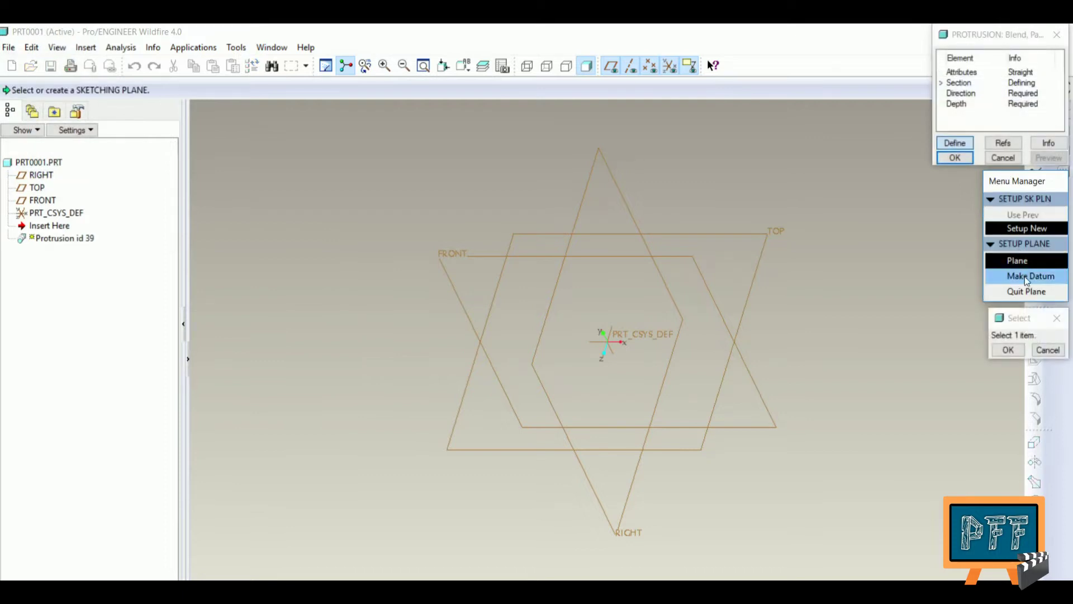
pyautogui.click(707, 232)
pyautogui.click(1017, 273)
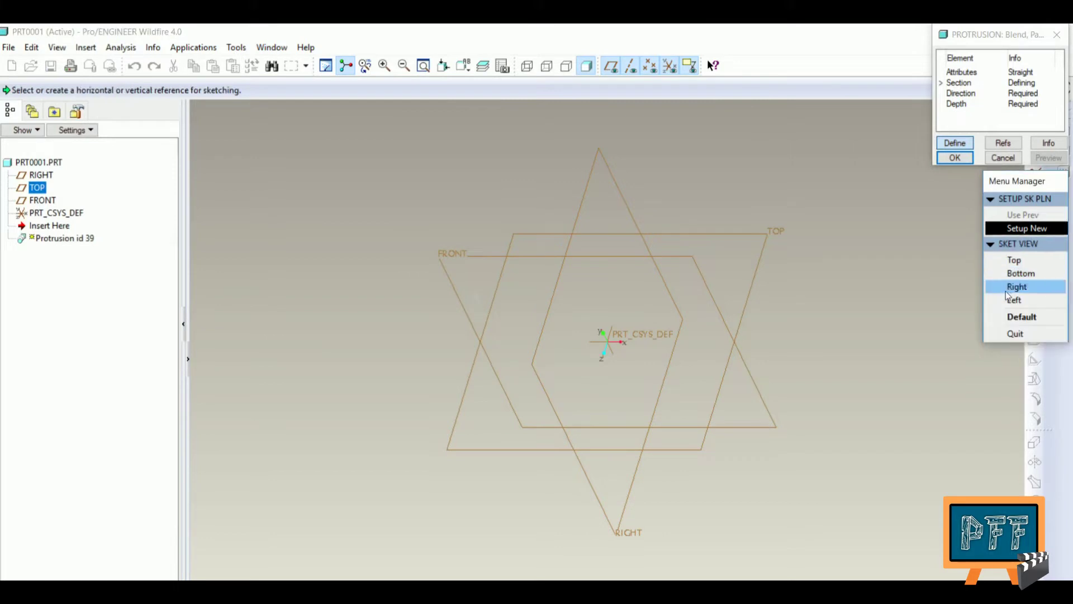
pyautogui.click(1017, 317)
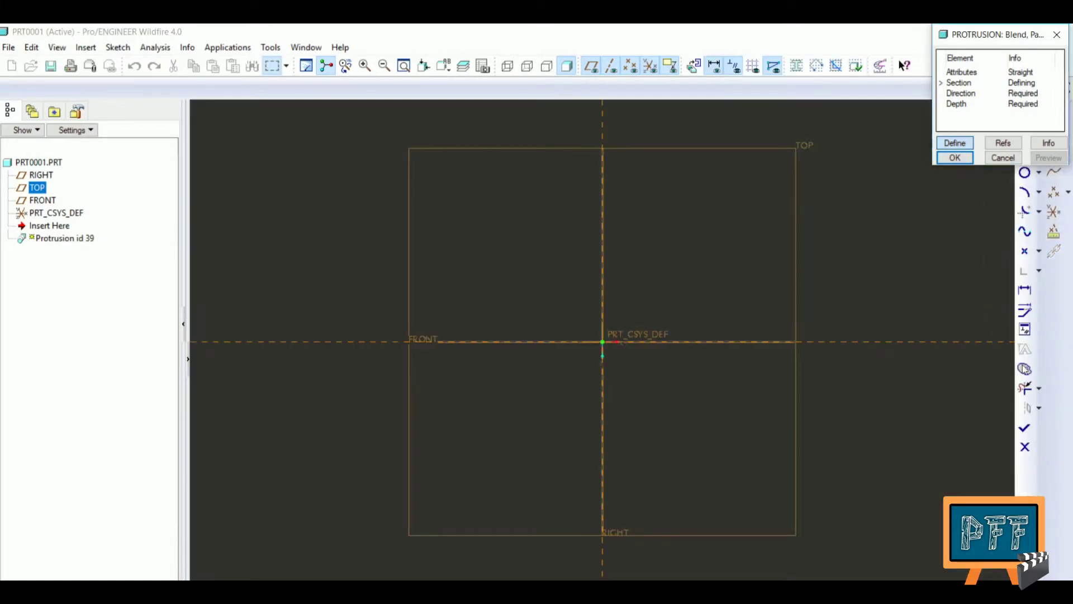
# Insert a hexagon from the sketcher palette and centre it on the intersection of the FRONT and RIGHT references.
pyautogui.click(1023, 367)
pyautogui.scroll(-1, 876, 518)
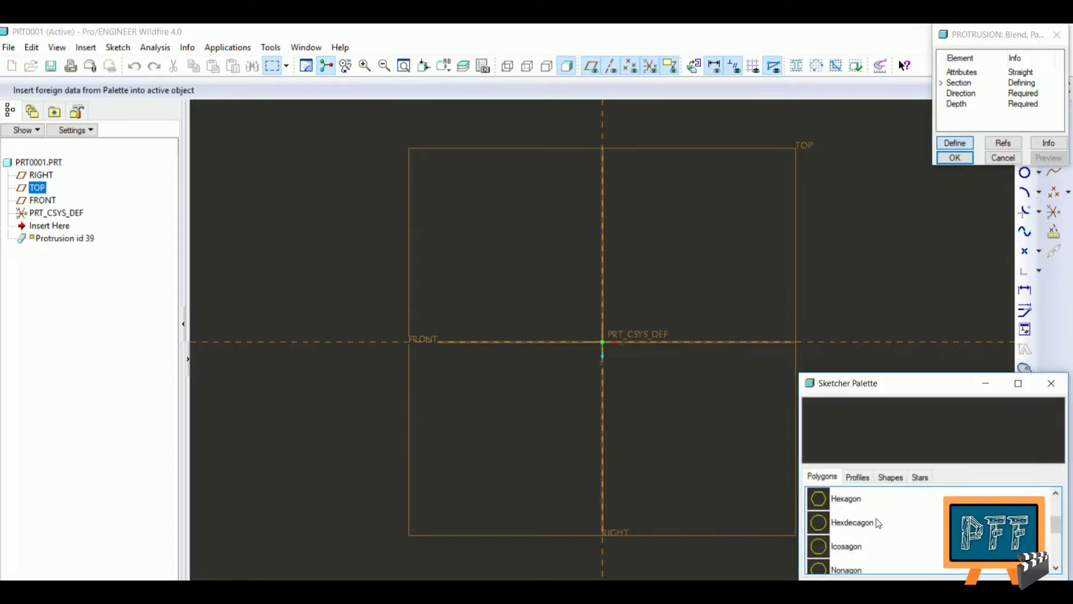
pyautogui.doubleClick(846, 498)
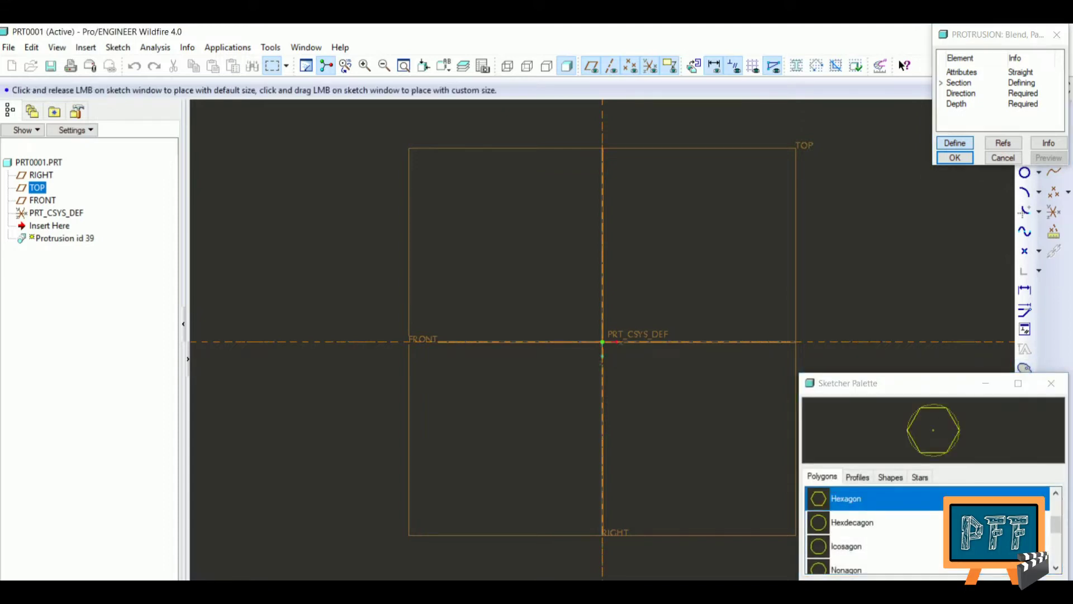
pyautogui.click(604, 346)
pyautogui.moveTo(604, 341); pyautogui.dragTo(603, 335)
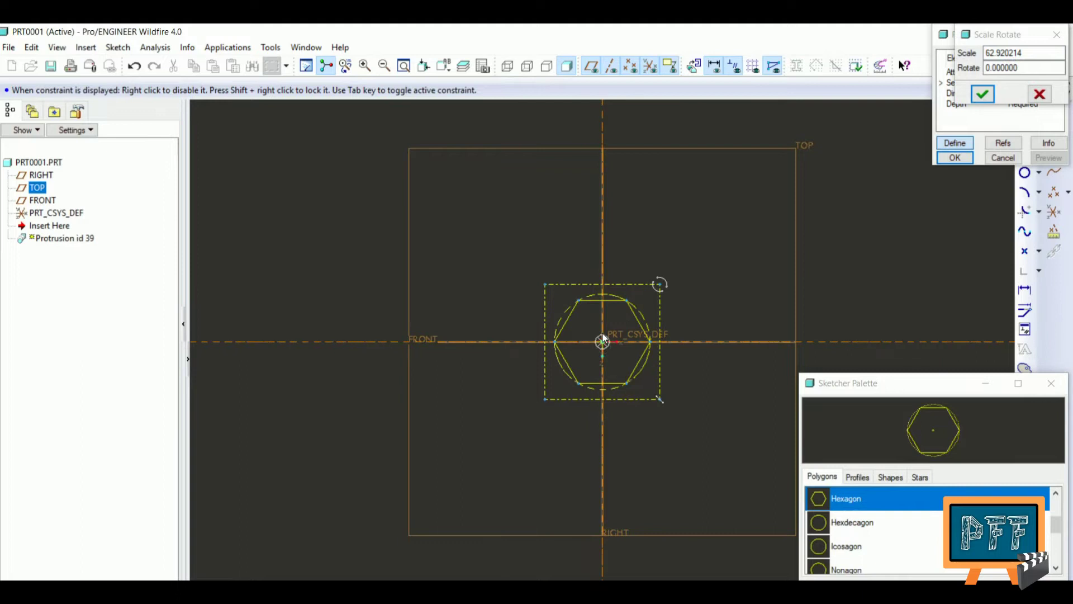
# Set the hexagon's scale to 70, accept its placement and close the sketcher palette.
pyautogui.doubleClick(1015, 54)
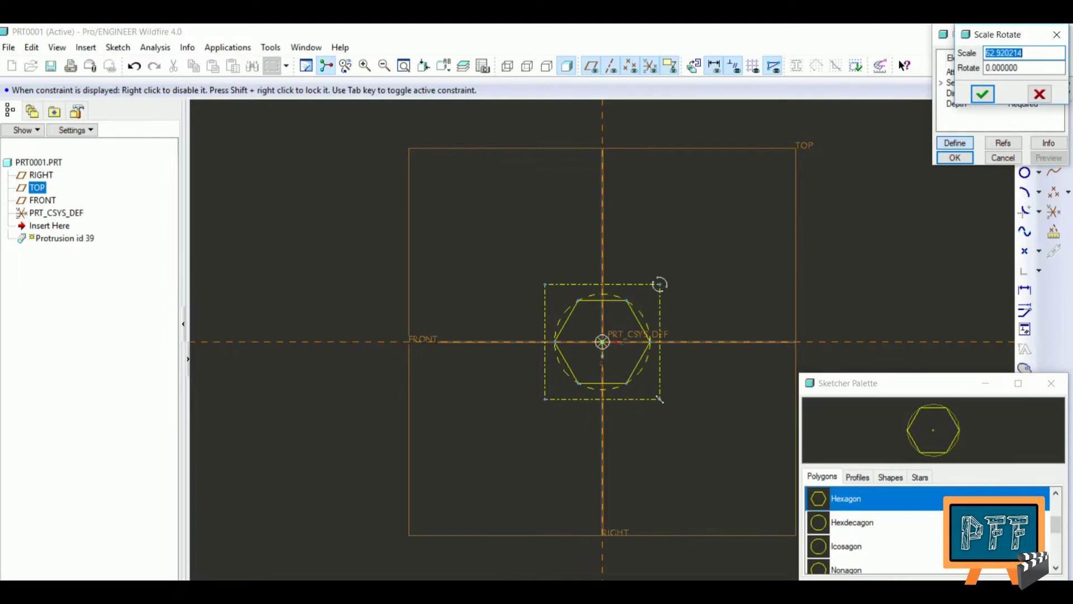
pyautogui.write('70')
pyautogui.press('Tab')
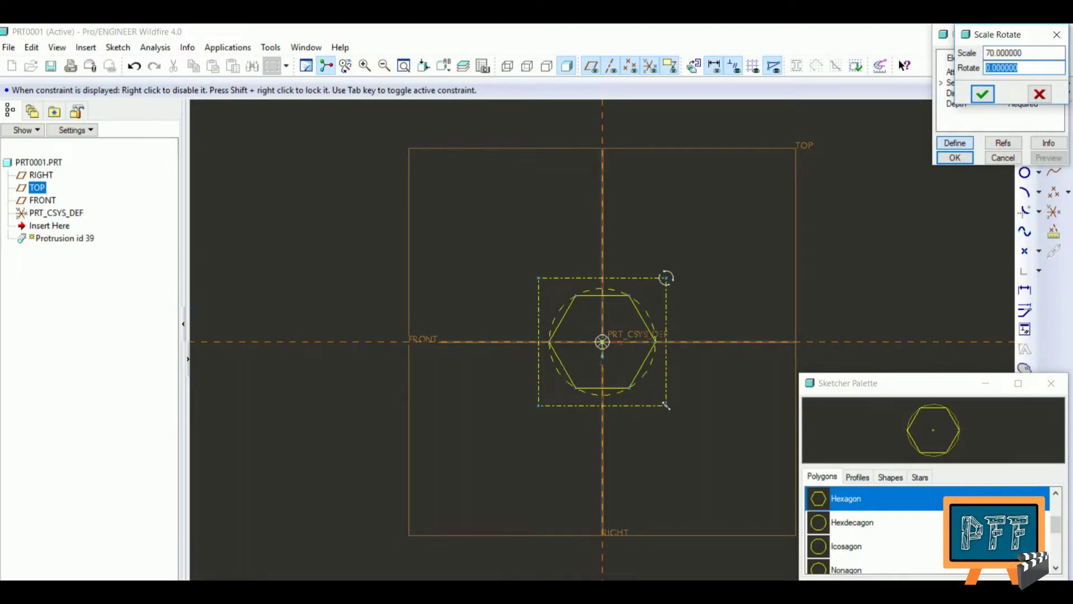
pyautogui.click(983, 95)
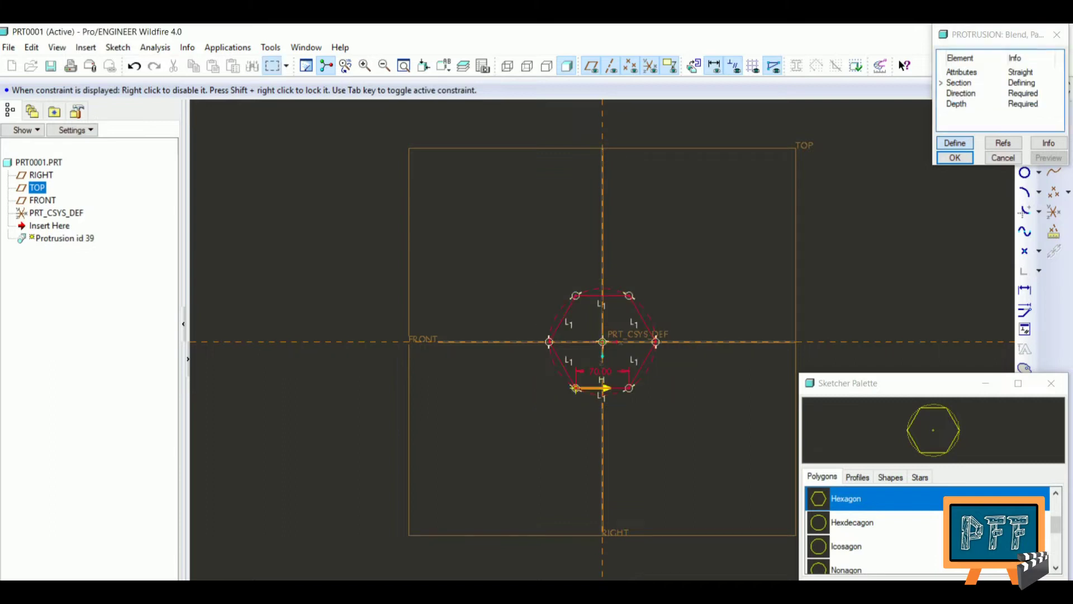
pyautogui.click(953, 158)
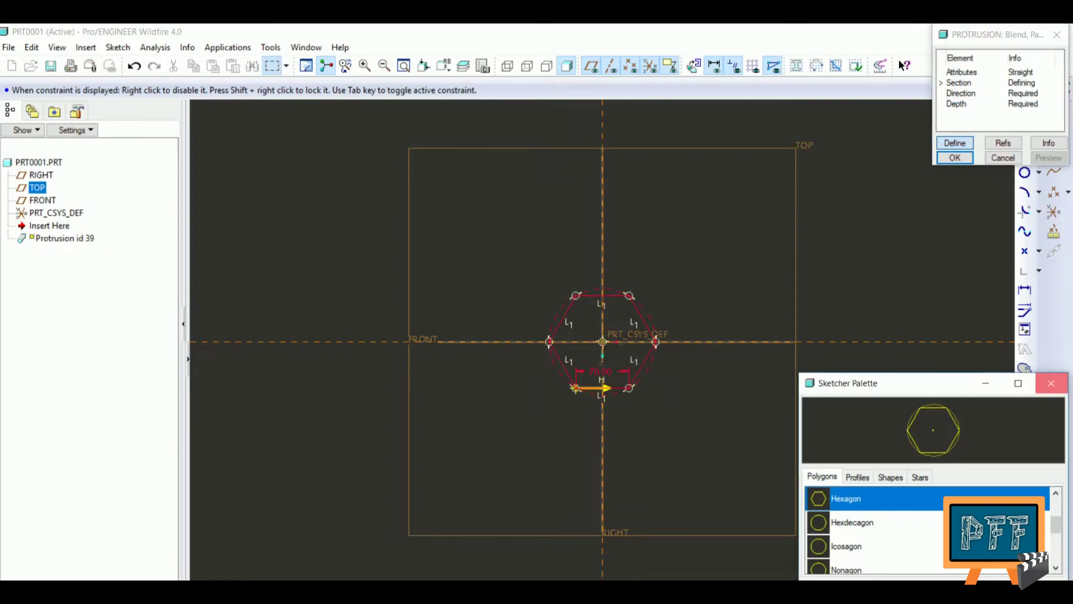
pyautogui.click(1051, 383)
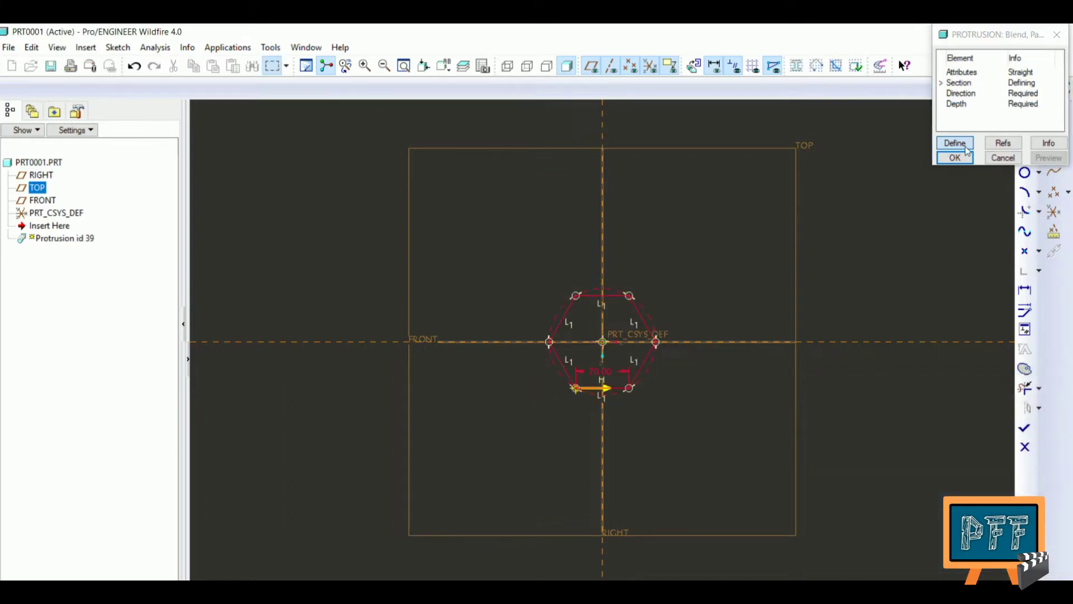
# Switch to the second blend section, place a single point at the hexagon's centre and finish the sketch.
pyautogui.rightClick(704, 251)
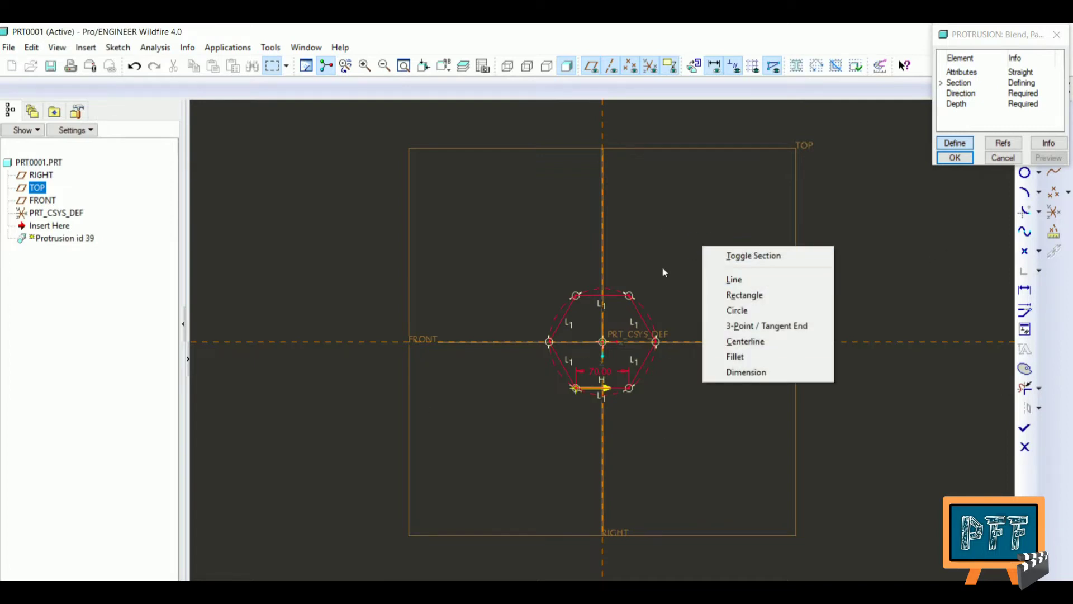
pyautogui.click(786, 263)
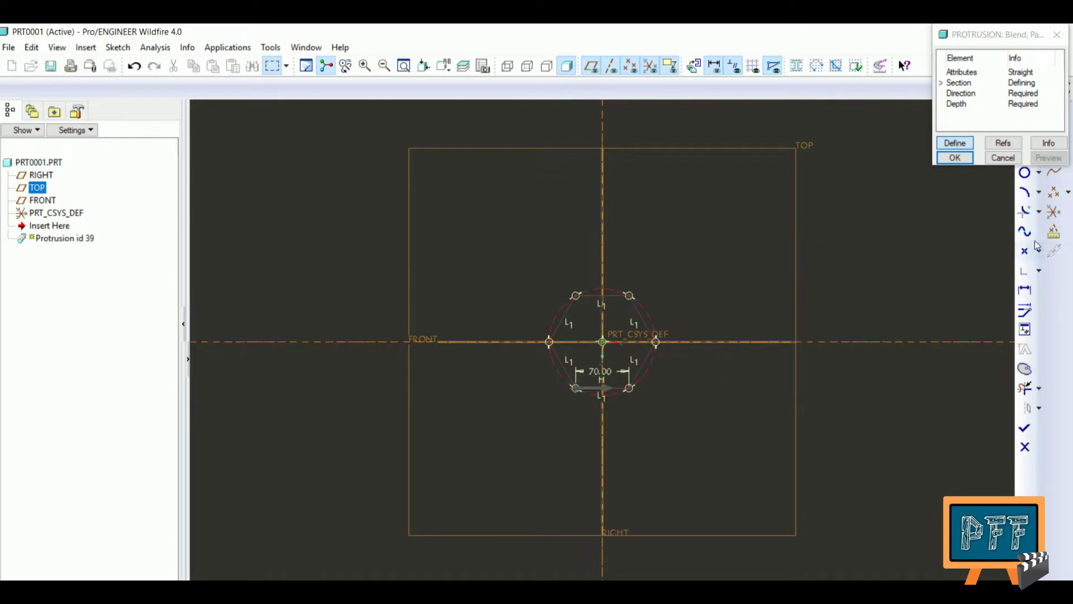
pyautogui.click(1025, 251)
pyautogui.click(607, 341)
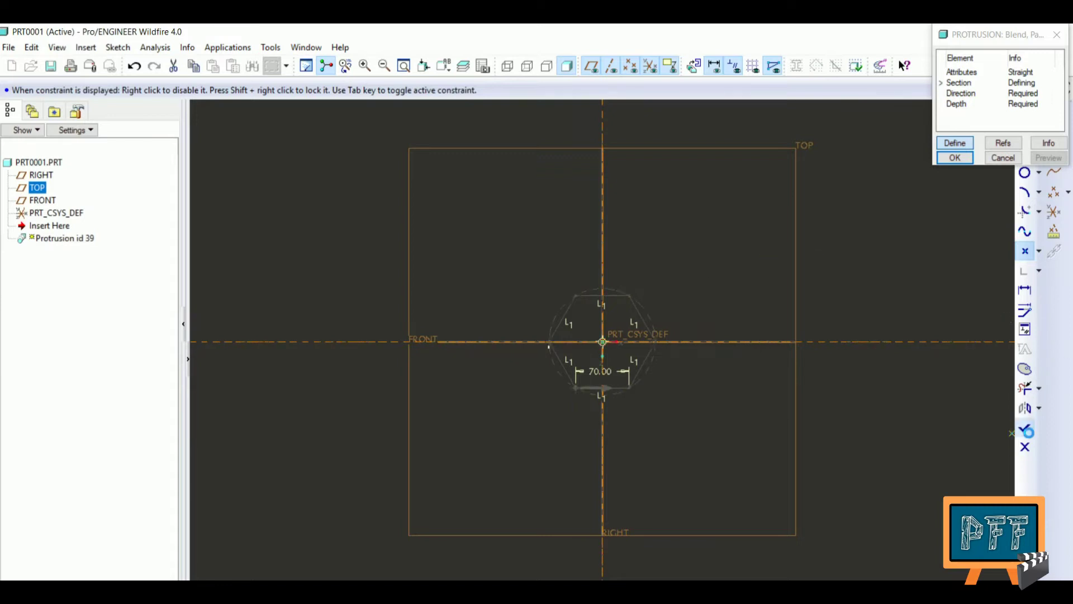
pyautogui.click(1026, 428)
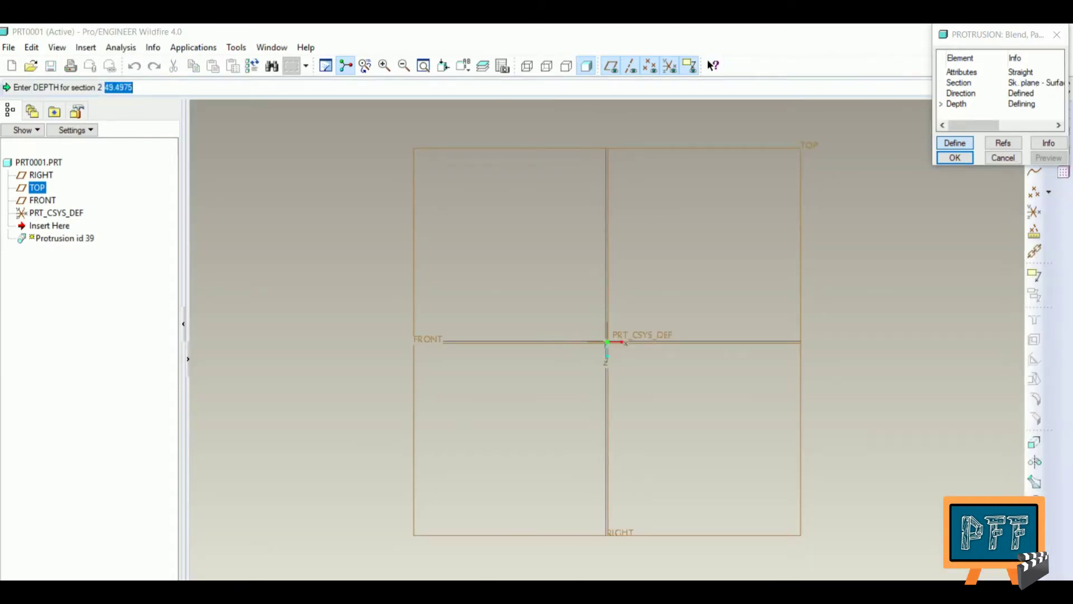
# Enter the depth for section 2, preview the hexagonal pyramid and complete the blend protrusion.
pyautogui.write('100')
pyautogui.press('Return')
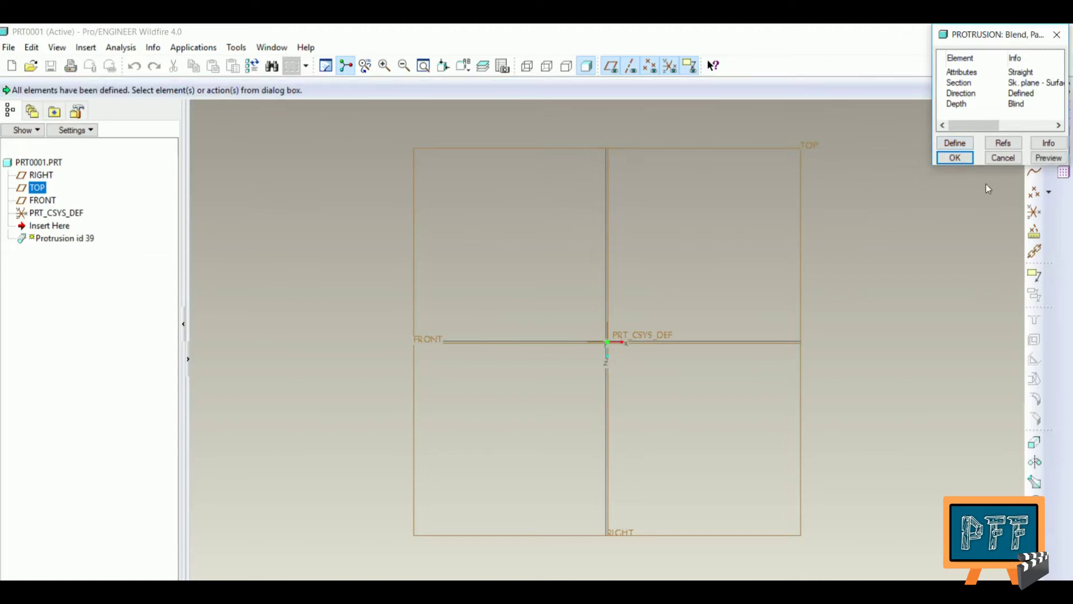
pyautogui.click(1048, 158)
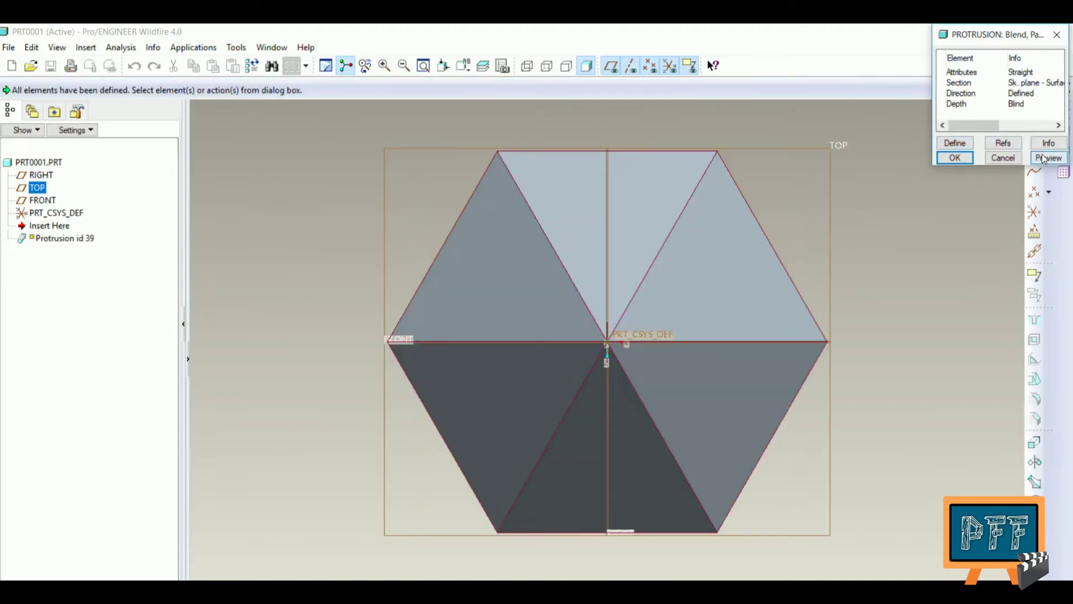
pyautogui.click(954, 158)
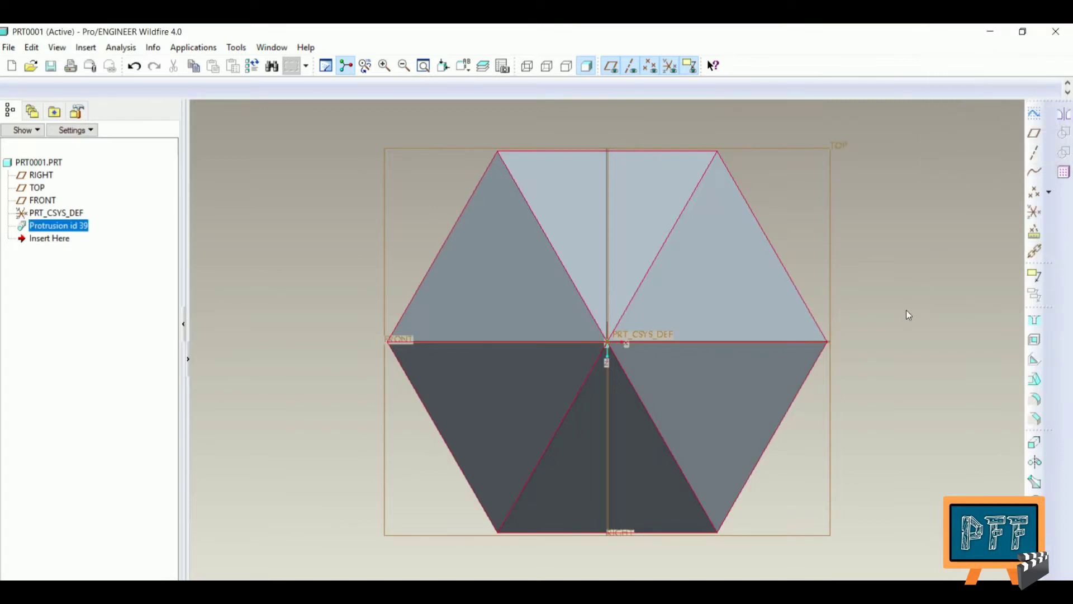
# Round the six slanted edges of the hexagonal pyramid with radius 5.
pyautogui.moveTo(907, 310); pyautogui.dragTo(839, 313, button='middle')
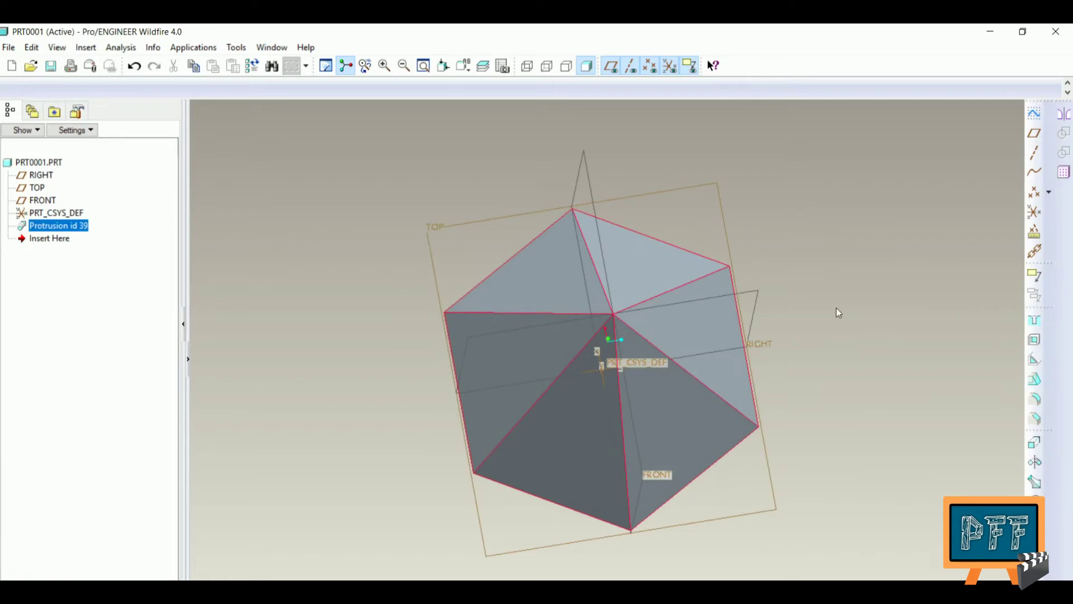
pyautogui.click(1037, 408)
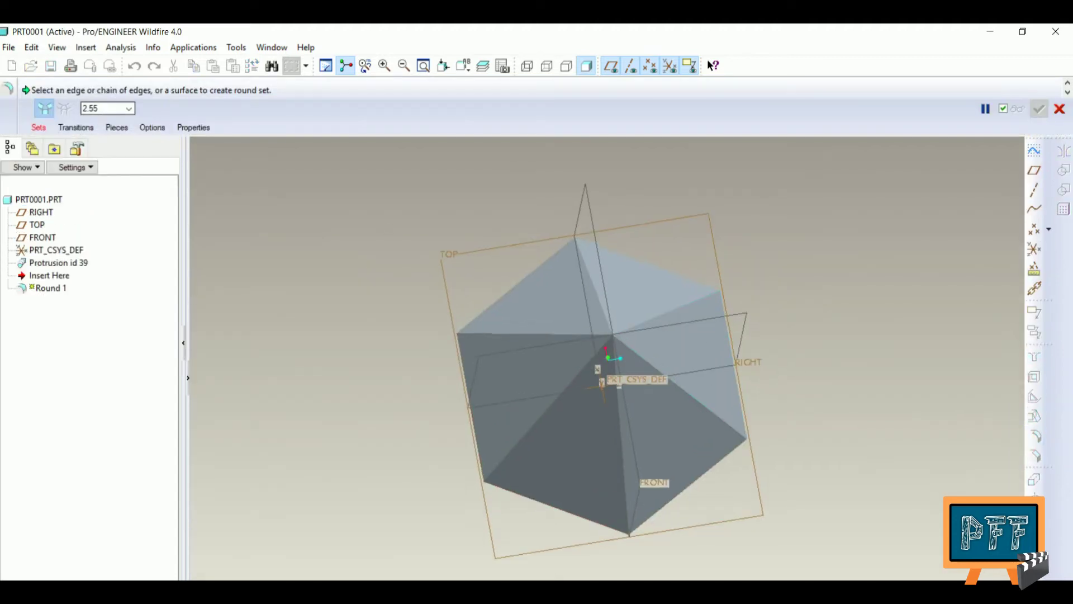
pyautogui.doubleClick(95, 109)
pyautogui.write('5')
pyautogui.press('Return')
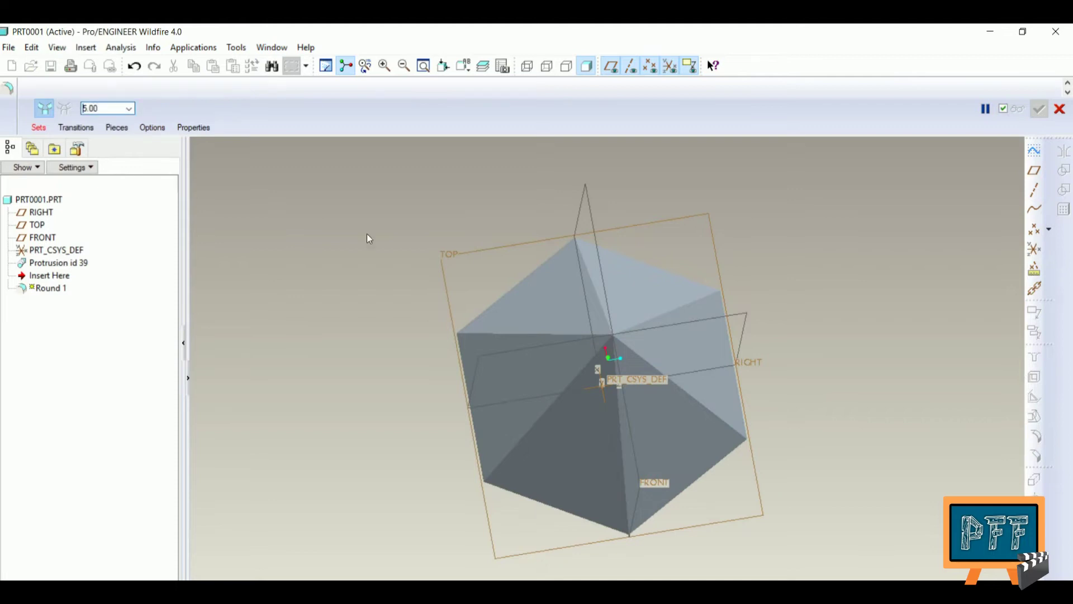
pyautogui.click(594, 290)
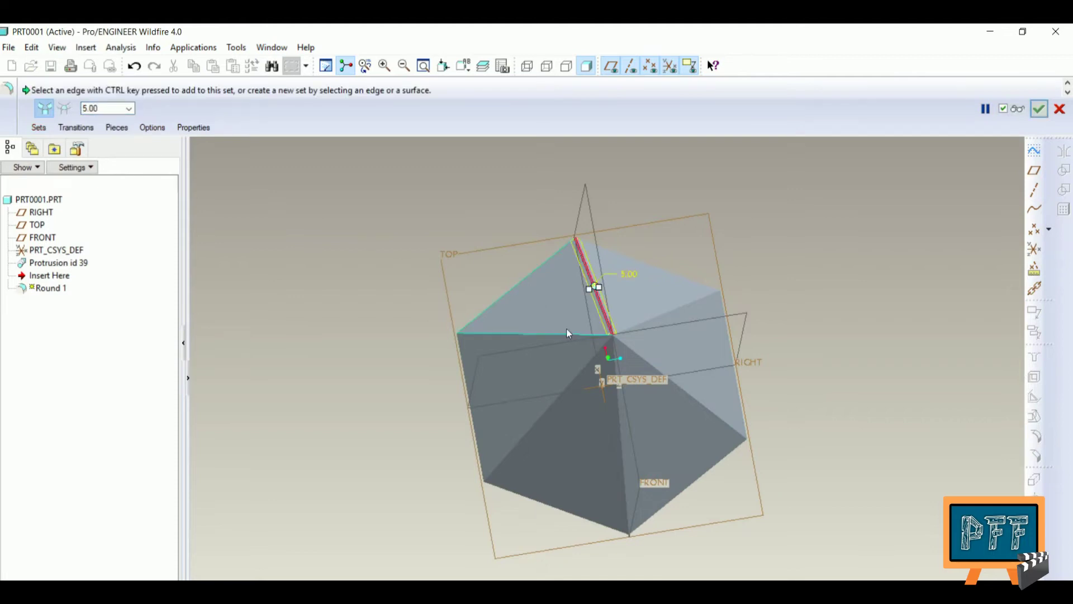
pyautogui.keyDown('ctrl'); pyautogui.click(548, 334); pyautogui.keyUp('ctrl')
pyautogui.keyDown('ctrl'); pyautogui.click(565, 392); pyautogui.keyUp('ctrl')
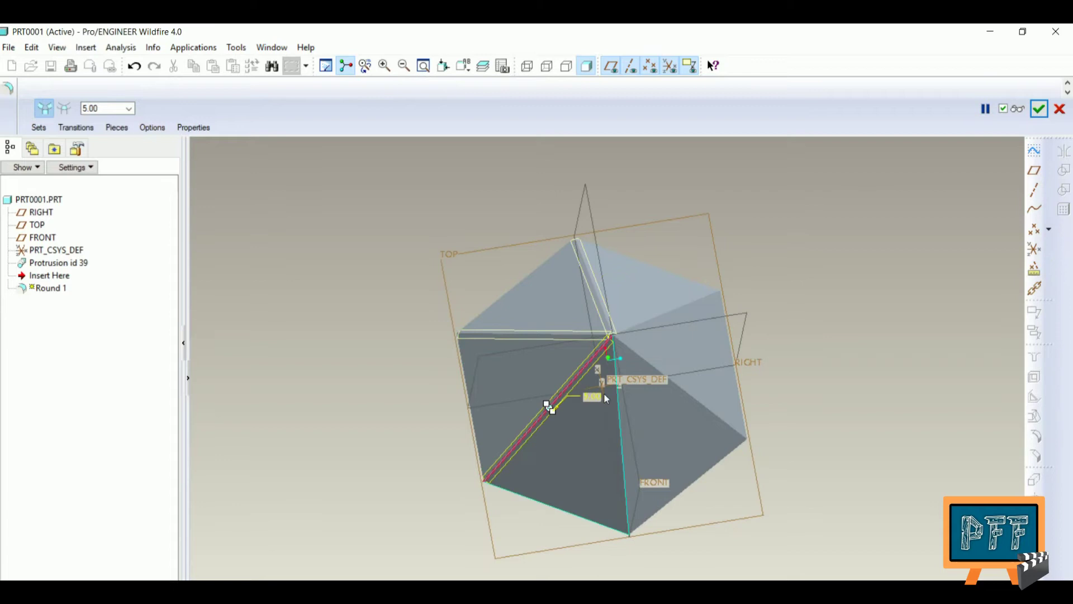
pyautogui.keyDown('ctrl'); pyautogui.click(617, 404); pyautogui.keyUp('ctrl')
pyautogui.keyDown('ctrl'); pyautogui.click(673, 379); pyautogui.keyUp('ctrl')
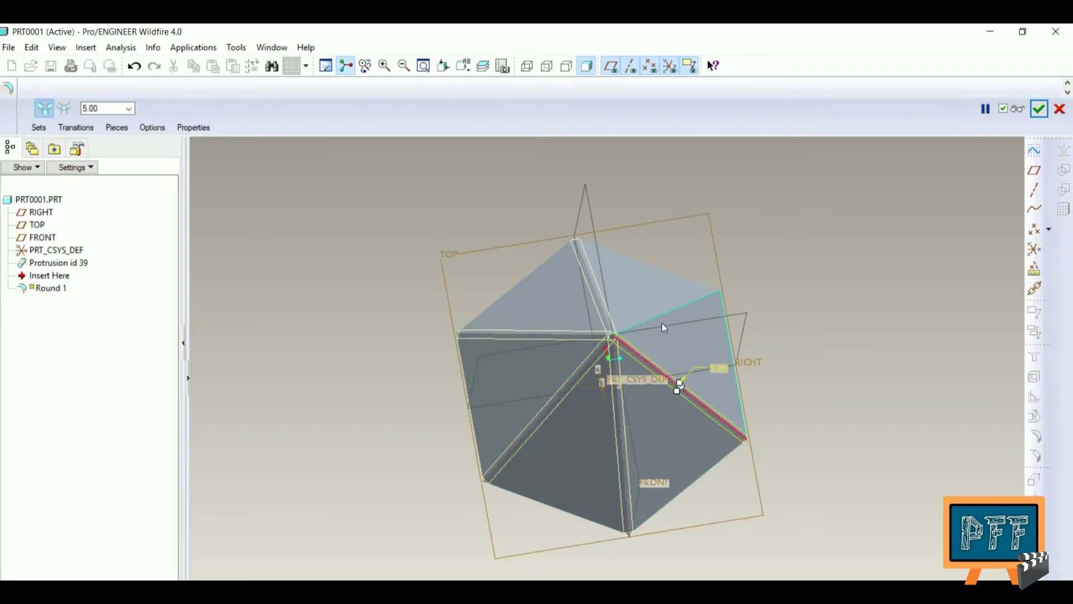
pyautogui.keyDown('ctrl'); pyautogui.click(655, 316); pyautogui.keyUp('ctrl')
pyautogui.middleClick(727, 304)
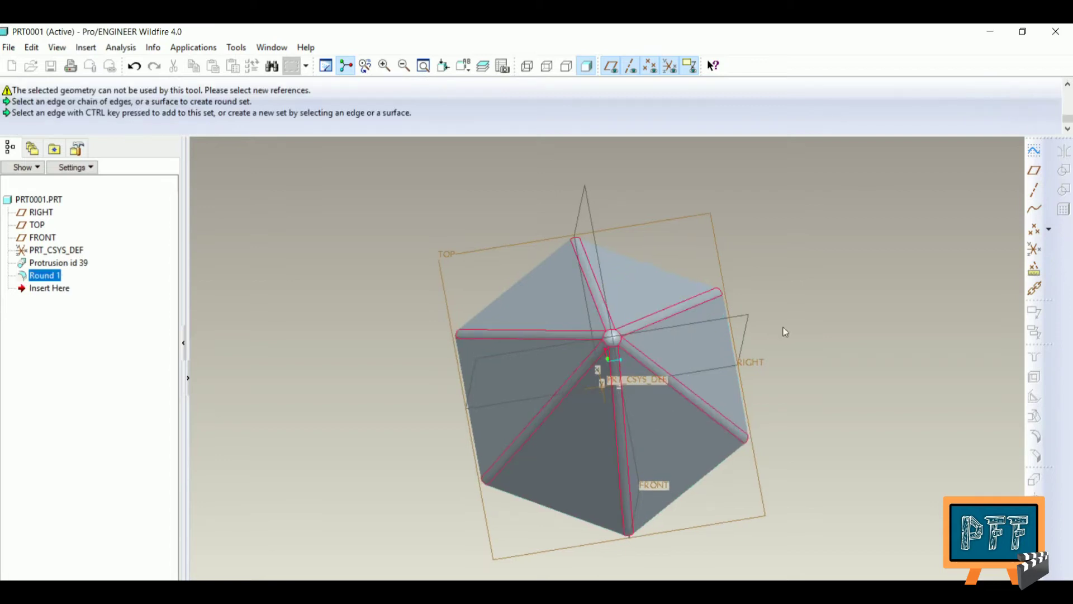
# Display the blend protrusion's dimensions on the rounded pyramid and view them from different sides.
pyautogui.moveTo(828, 314); pyautogui.dragTo(825, 266, button='middle')
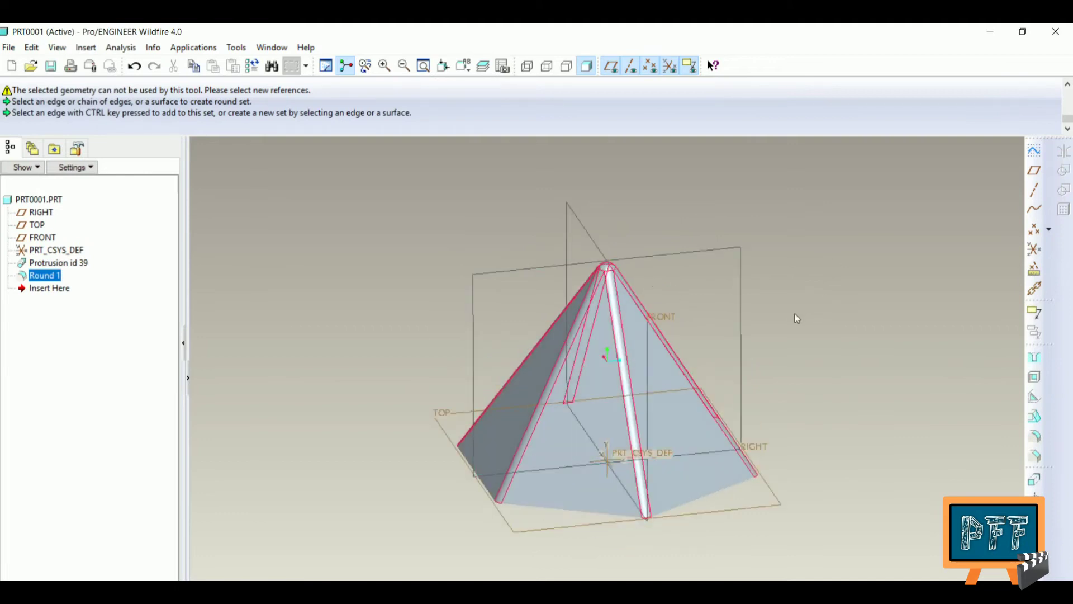
pyautogui.doubleClick(606, 386)
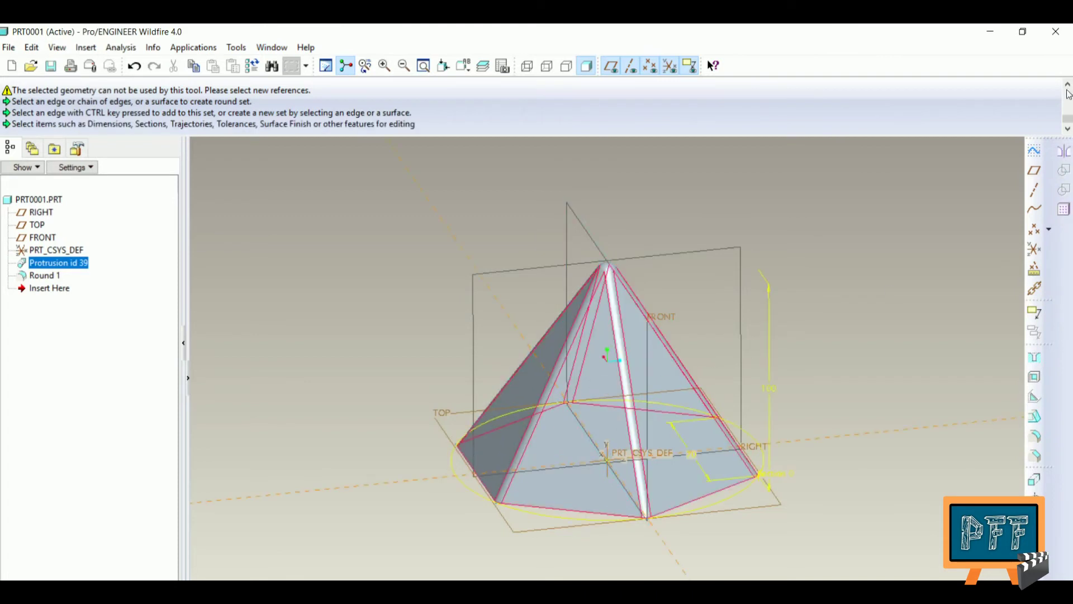
pyautogui.click(582, 381)
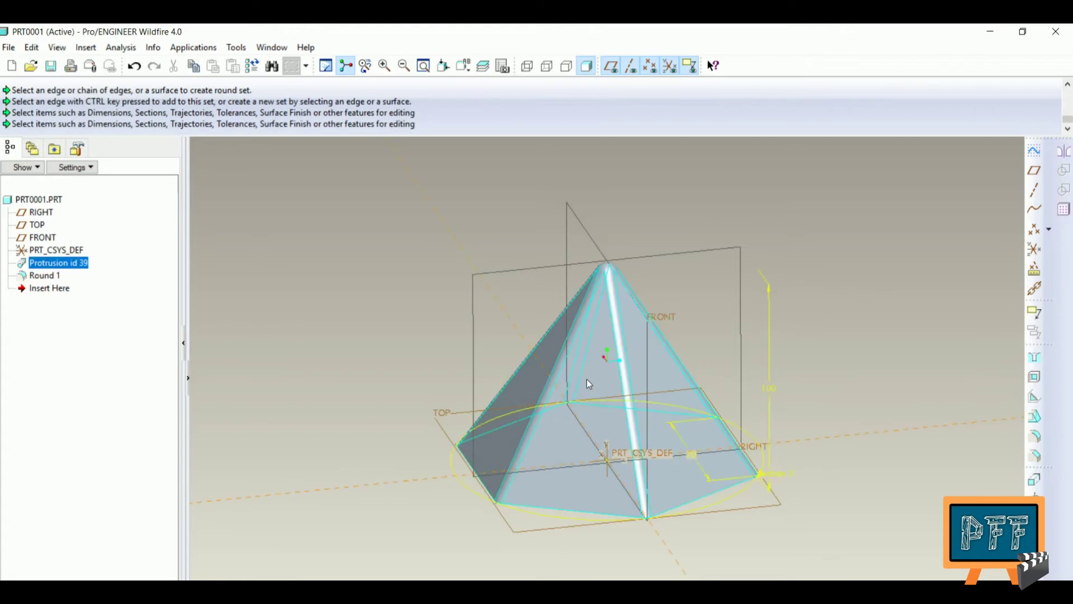
pyautogui.click(597, 390)
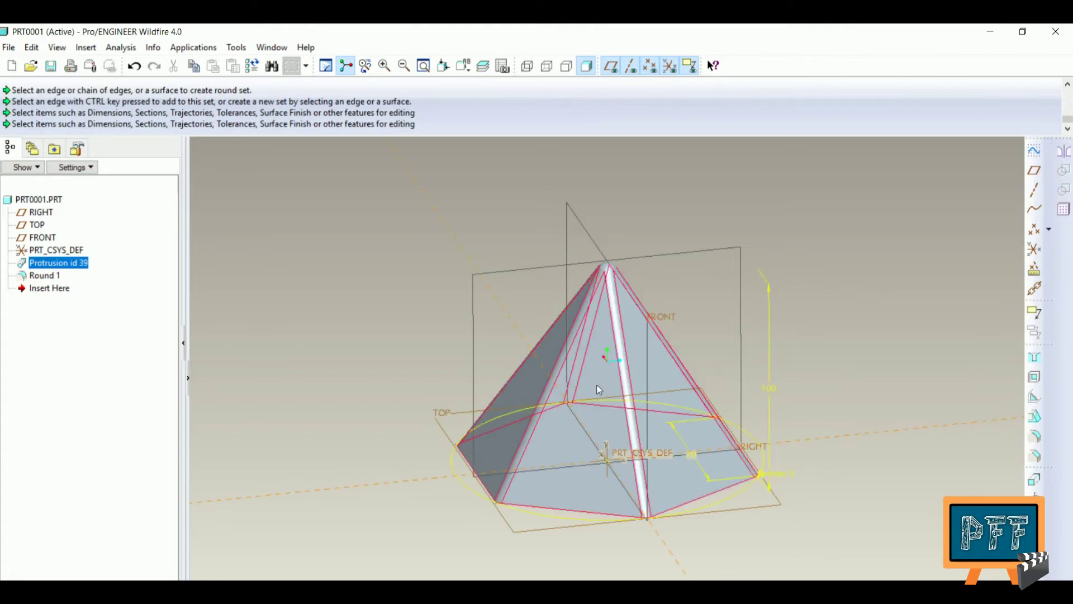
pyautogui.moveTo(744, 329); pyautogui.dragTo(672, 388, button='middle')
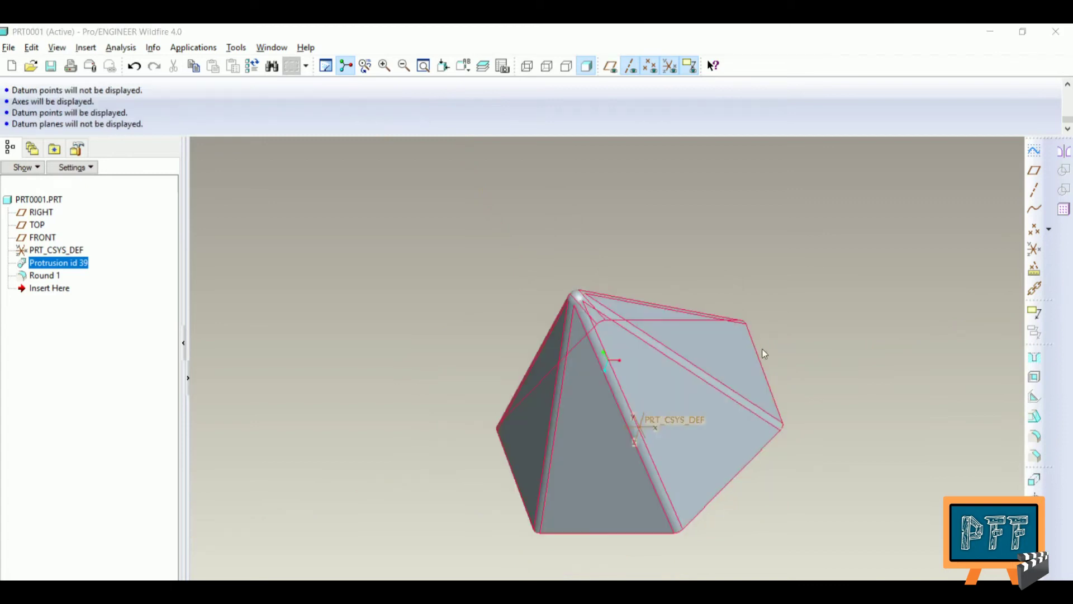
# Select five of the pyramid's six sloping faces together, leaving out the front-left one.
pyautogui.click(665, 404)
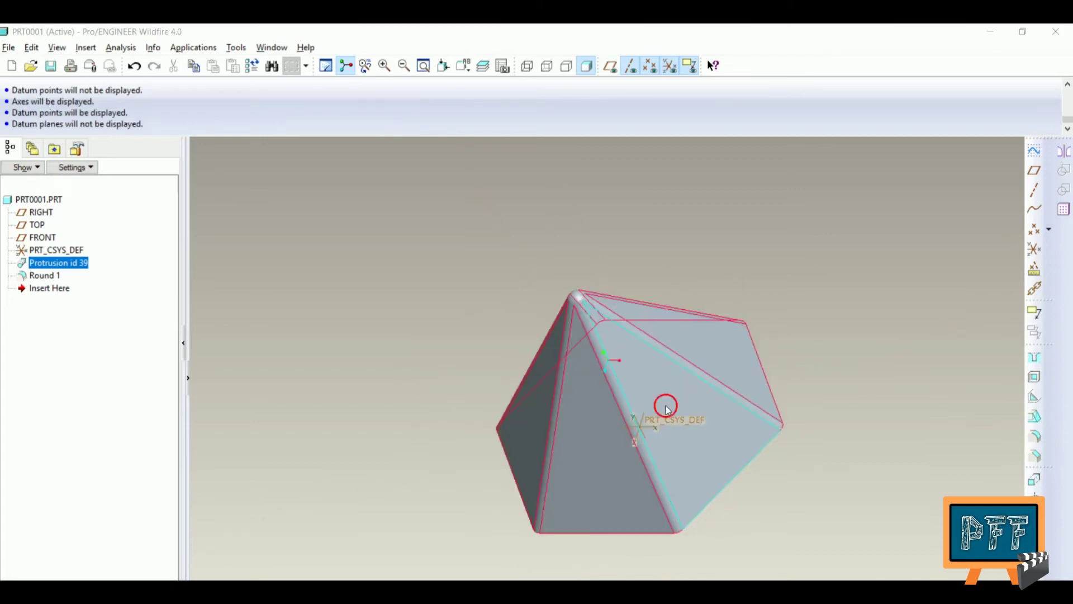
pyautogui.keyDown('ctrl'); pyautogui.click(716, 356); pyautogui.keyUp('ctrl')
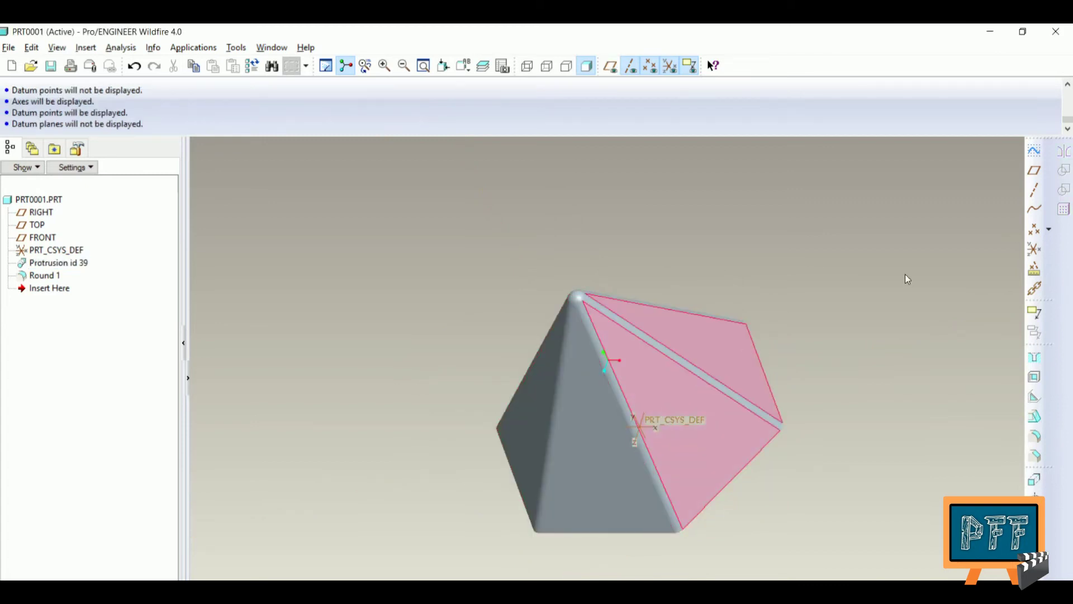
pyautogui.moveTo(906, 275); pyautogui.dragTo(928, 324, button='middle')
pyautogui.keyDown('ctrl'); pyautogui.click(632, 260); pyautogui.keyUp('ctrl')
pyautogui.keyDown('ctrl'); pyautogui.click(559, 299); pyautogui.keyUp('ctrl')
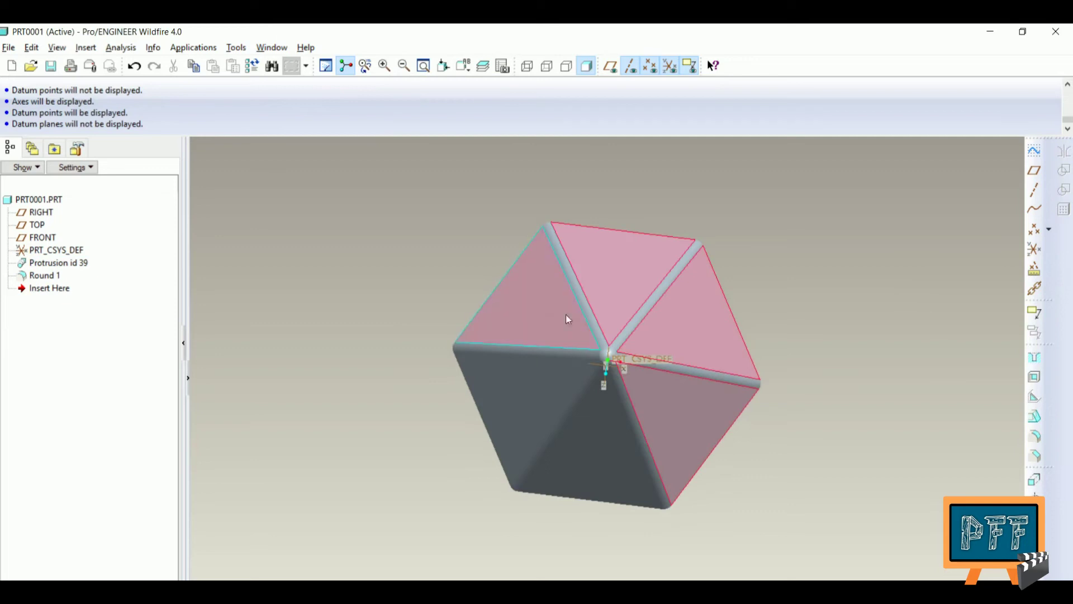
pyautogui.keyDown('ctrl'); pyautogui.click(605, 425); pyautogui.keyUp('ctrl')
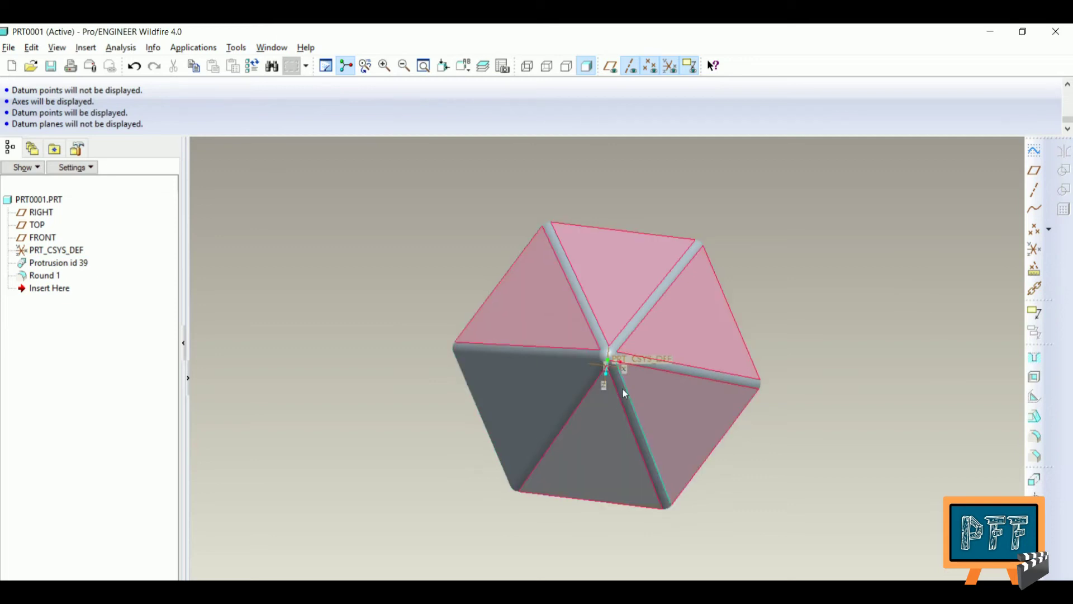
# Add the rounded edge surface between the rear-left and rear faces to the selection.
pyautogui.click(385, 65)
pyautogui.click(600, 292)
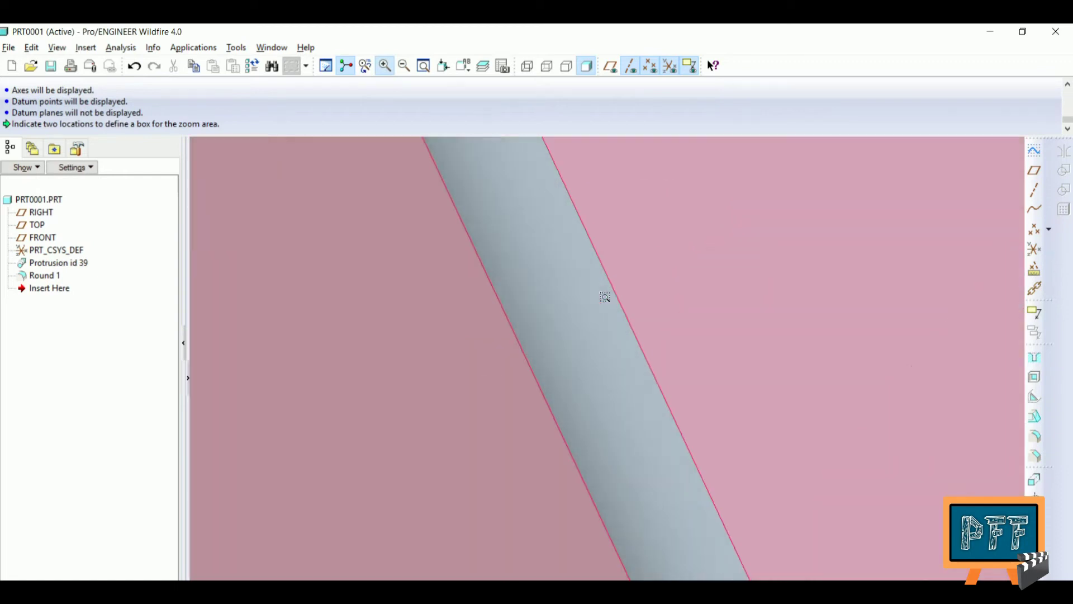
pyautogui.middleClick(542, 315)
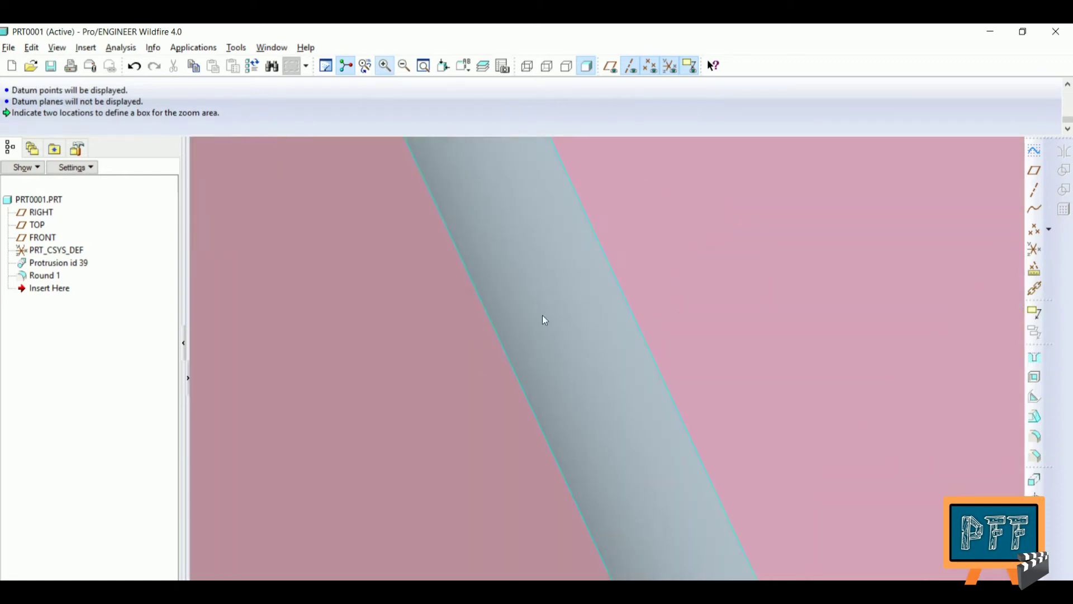
pyautogui.keyDown('ctrl'); pyautogui.click(559, 311); pyautogui.keyUp('ctrl')
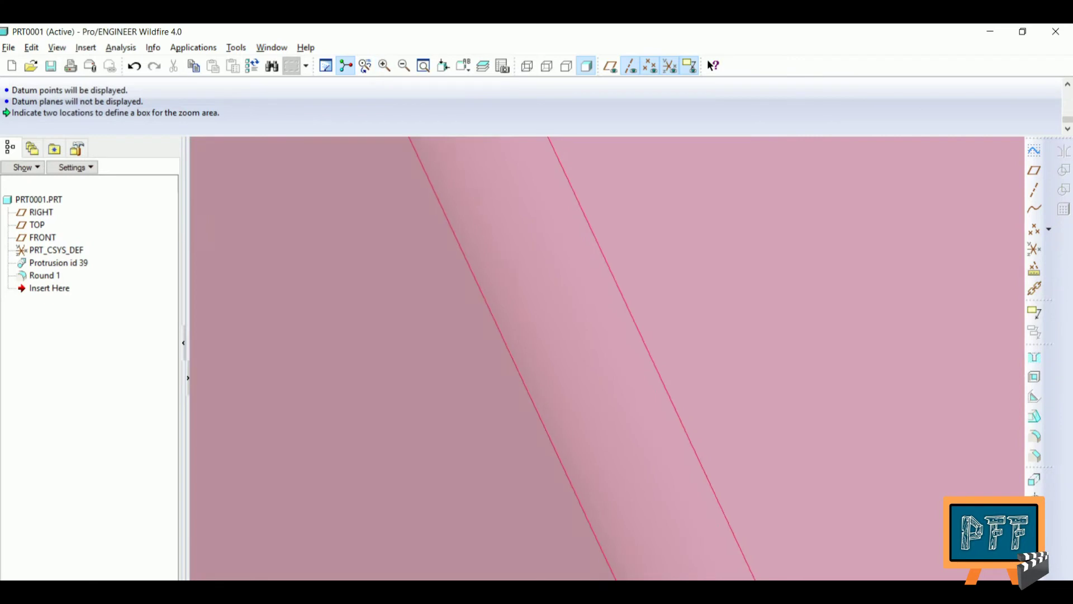
pyautogui.scroll(5, 659, 302)
pyautogui.moveTo(659, 302); pyautogui.dragTo(643, 279, button='middle')
pyautogui.moveTo(780, 271); pyautogui.dragTo(774, 307, button='middle')
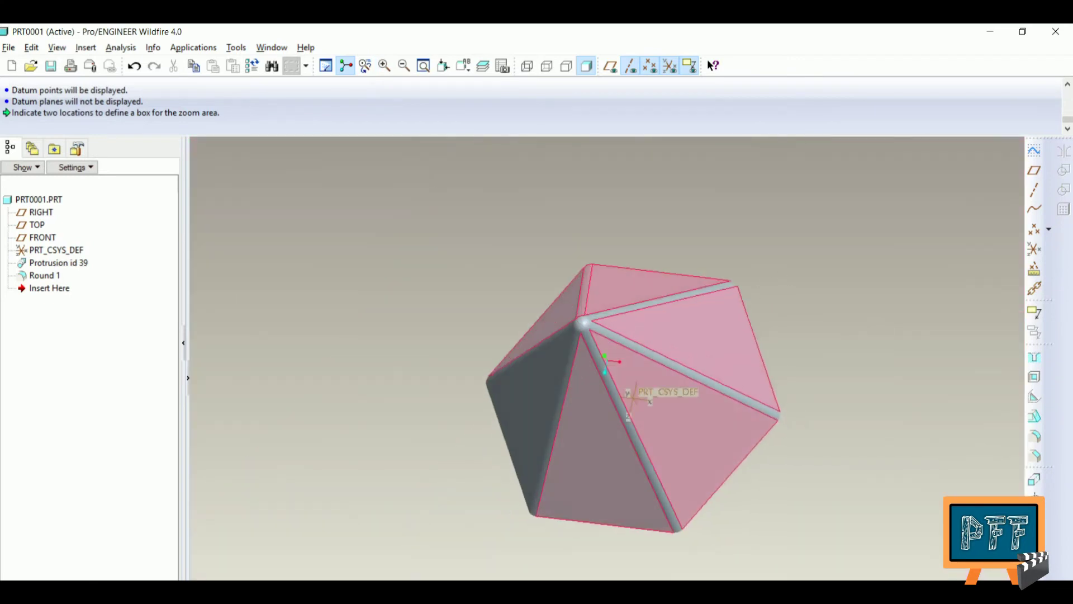
# Add the rounded edge surface between the rear and rear-right faces to the selection.
pyautogui.click(385, 66)
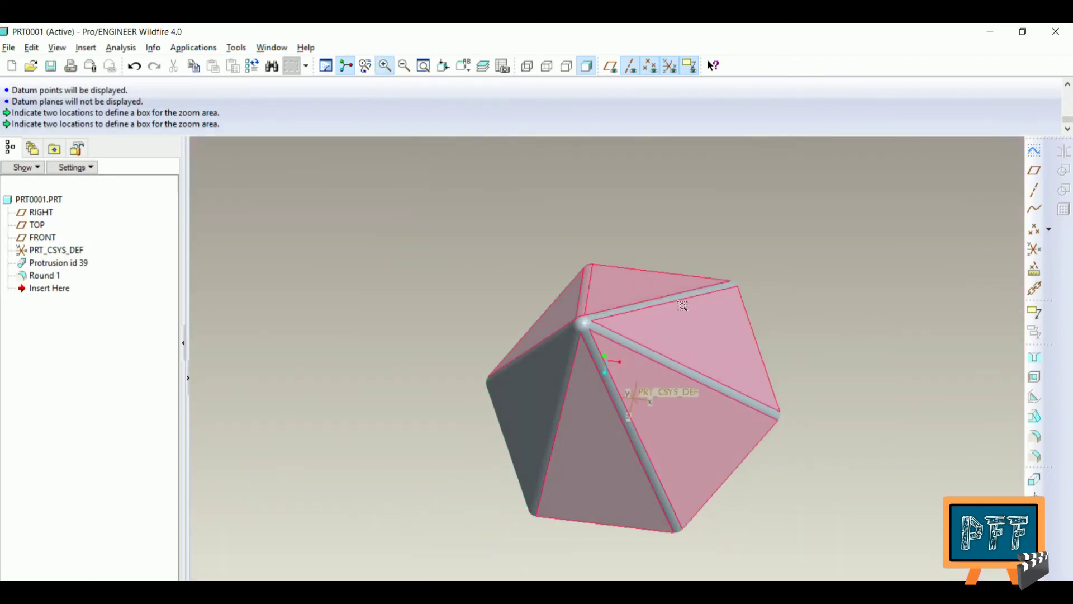
pyautogui.click(630, 300)
pyautogui.click(656, 326)
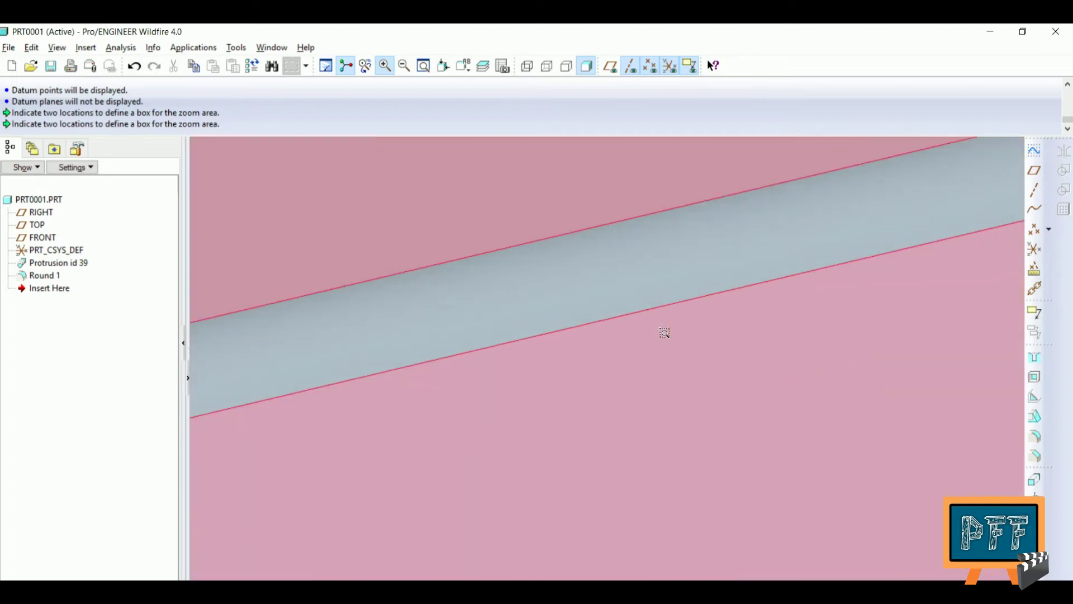
pyautogui.middleClick(548, 293)
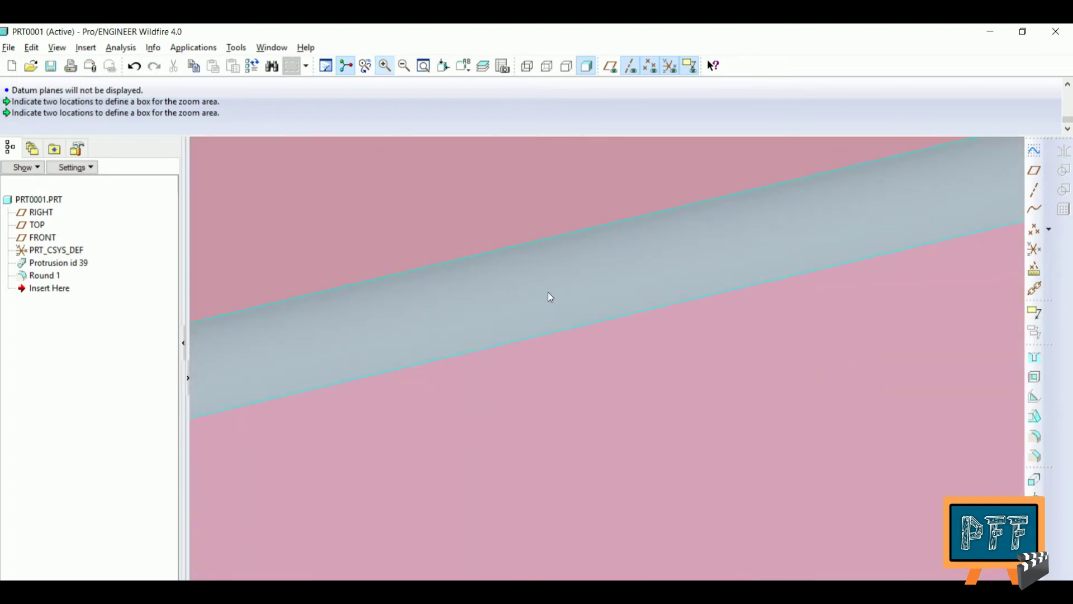
pyautogui.keyDown('ctrl'); pyautogui.click(548, 292); pyautogui.keyUp('ctrl')
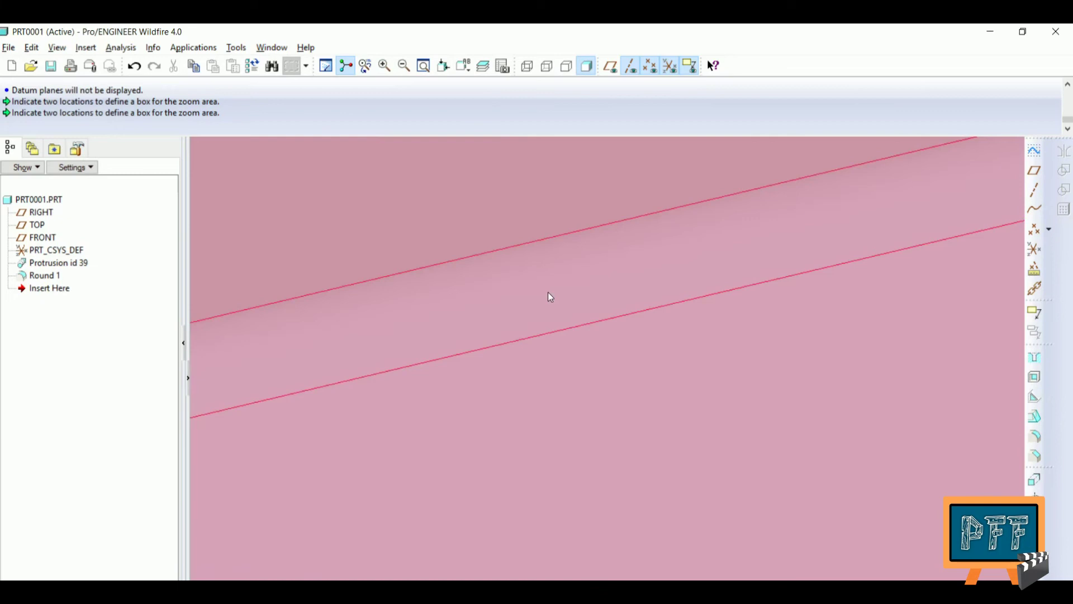
pyautogui.scroll(6, 548, 292)
pyautogui.moveTo(549, 293); pyautogui.dragTo(848, 312, button='middle')
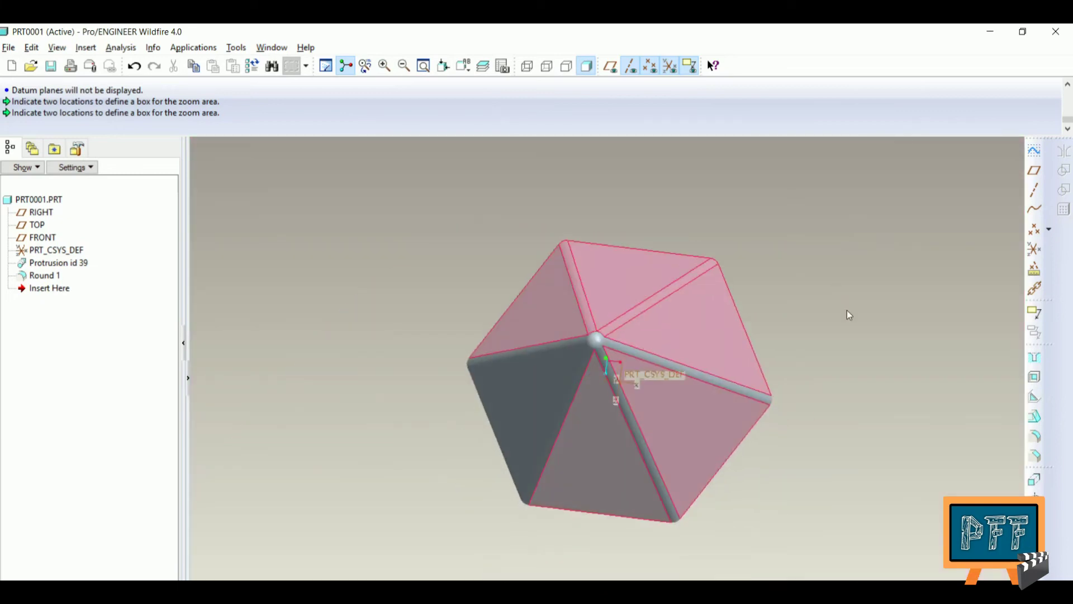
# Add the rounded edge surface between the rear-right and front-right faces to the selection.
pyautogui.click(385, 66)
pyautogui.click(670, 357)
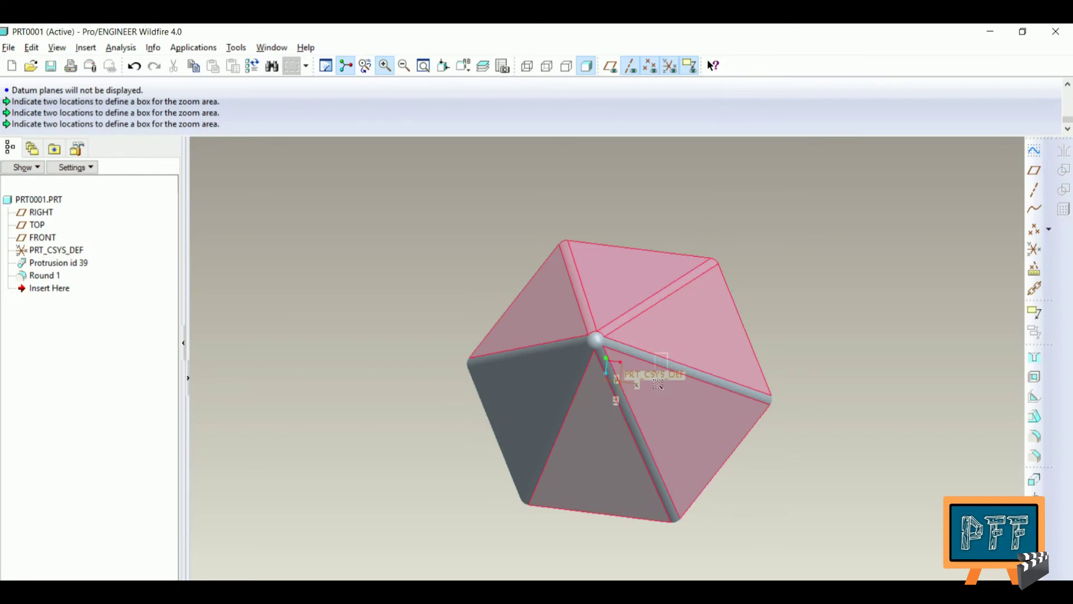
pyautogui.click(649, 381)
pyautogui.click(641, 298)
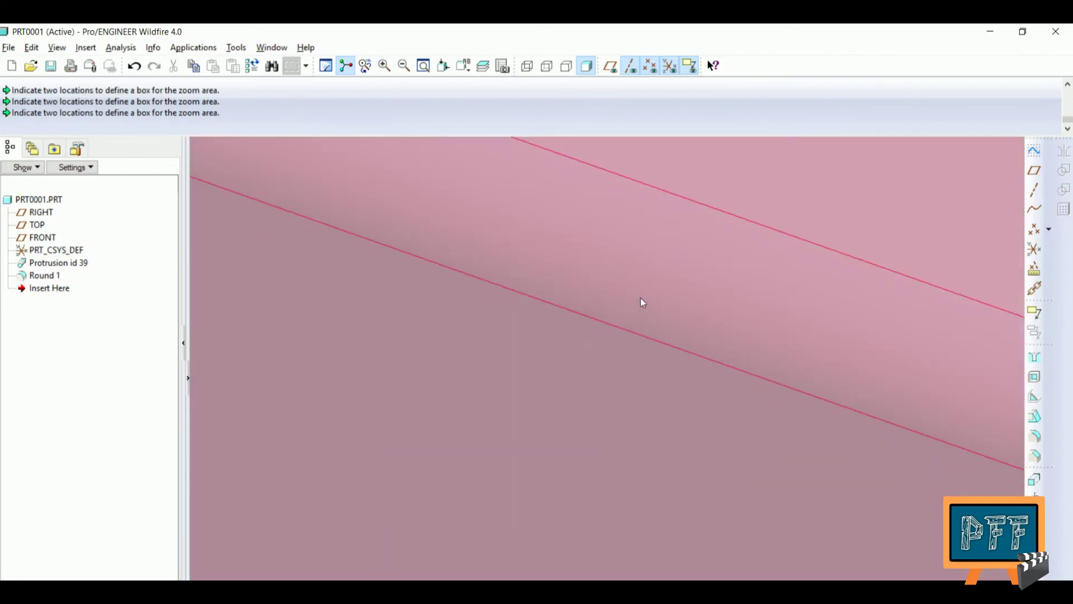
pyautogui.hotkey('ctrl', 'd')
pyautogui.moveTo(818, 289); pyautogui.dragTo(824, 322, button='middle')
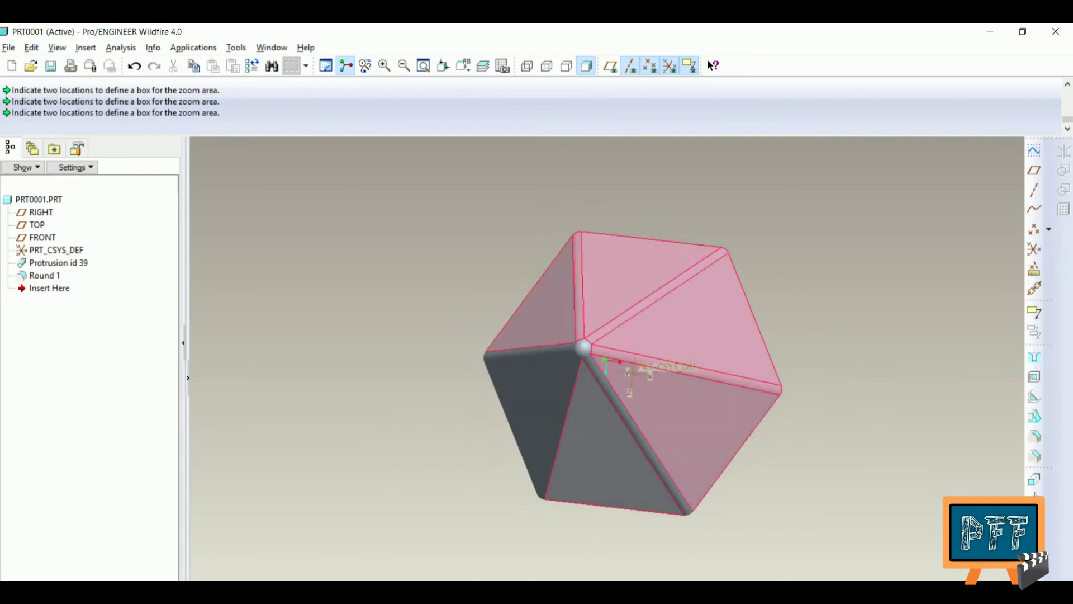
# Add the rounded edge surface between the front-right and front faces to the selection.
pyautogui.click(371, 66)
pyautogui.click(385, 66)
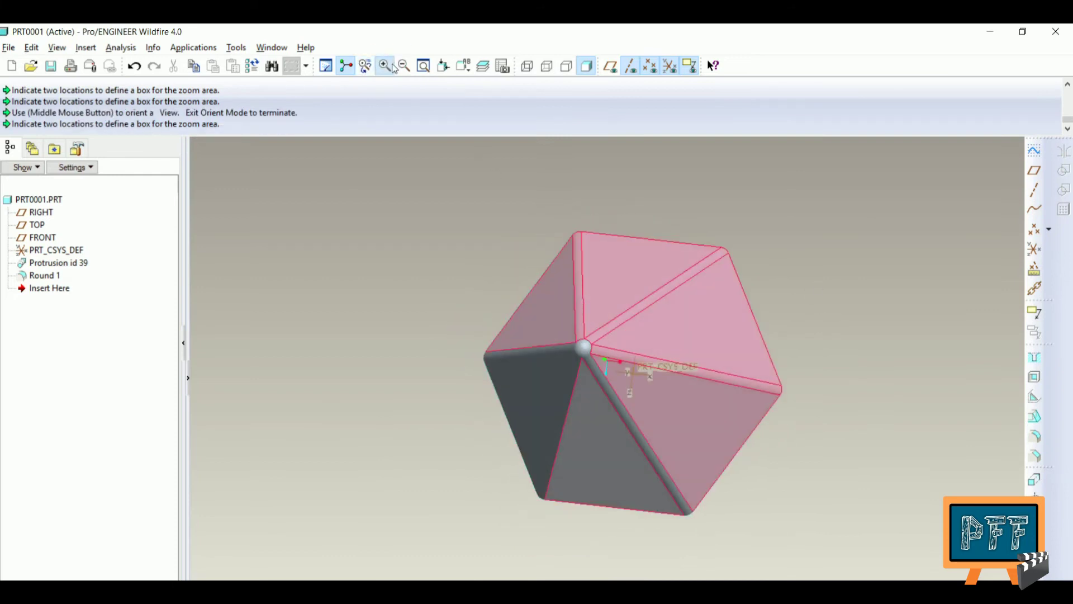
pyautogui.click(632, 348)
pyautogui.click(609, 434)
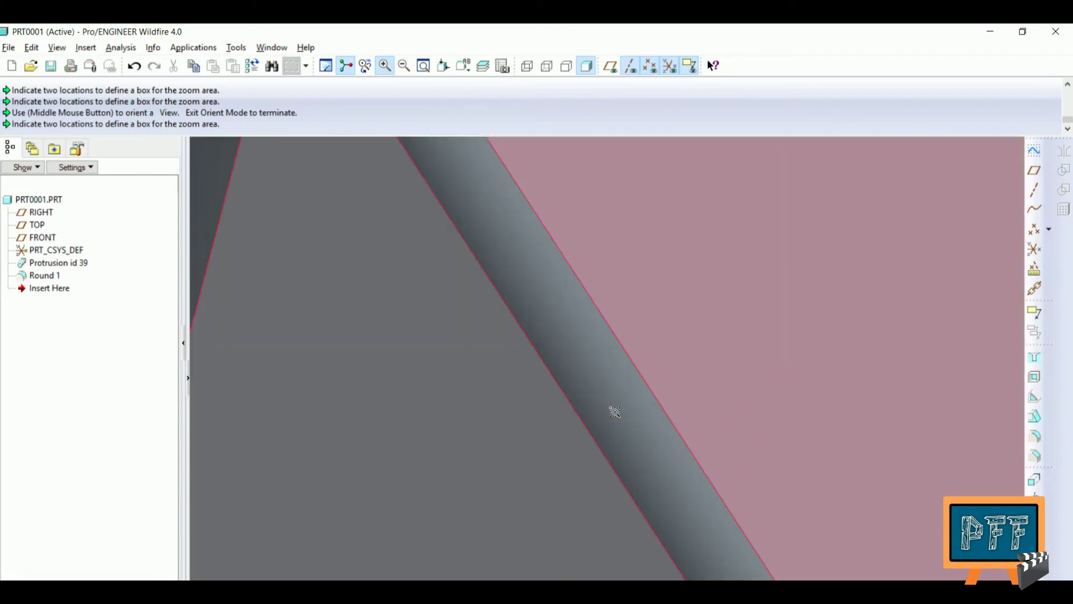
pyautogui.click(610, 405)
pyautogui.scroll(7, 610, 406)
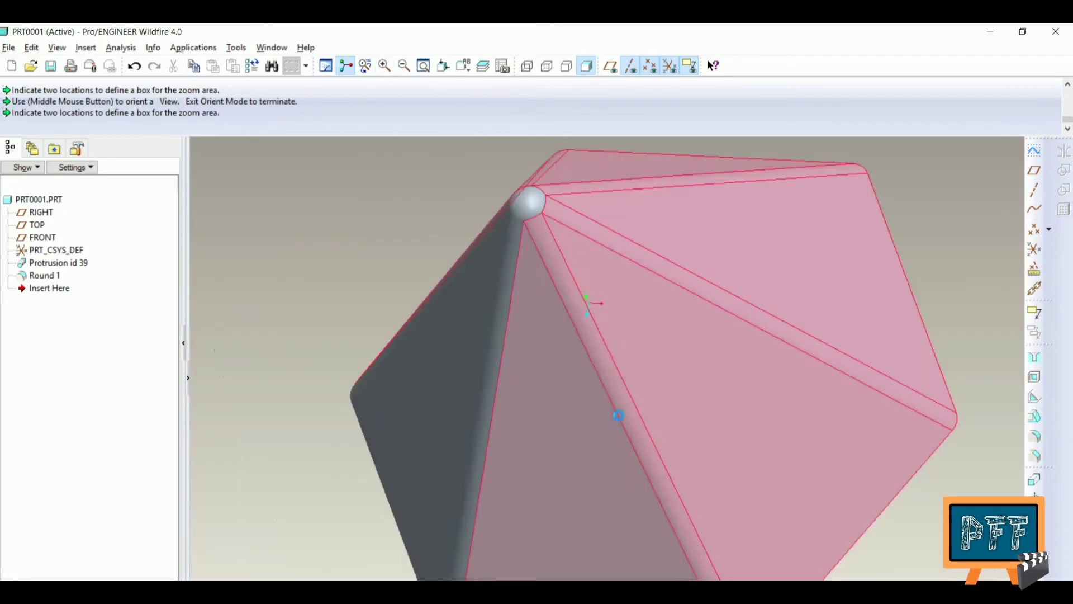
pyautogui.moveTo(825, 371); pyautogui.dragTo(805, 385, button='middle')
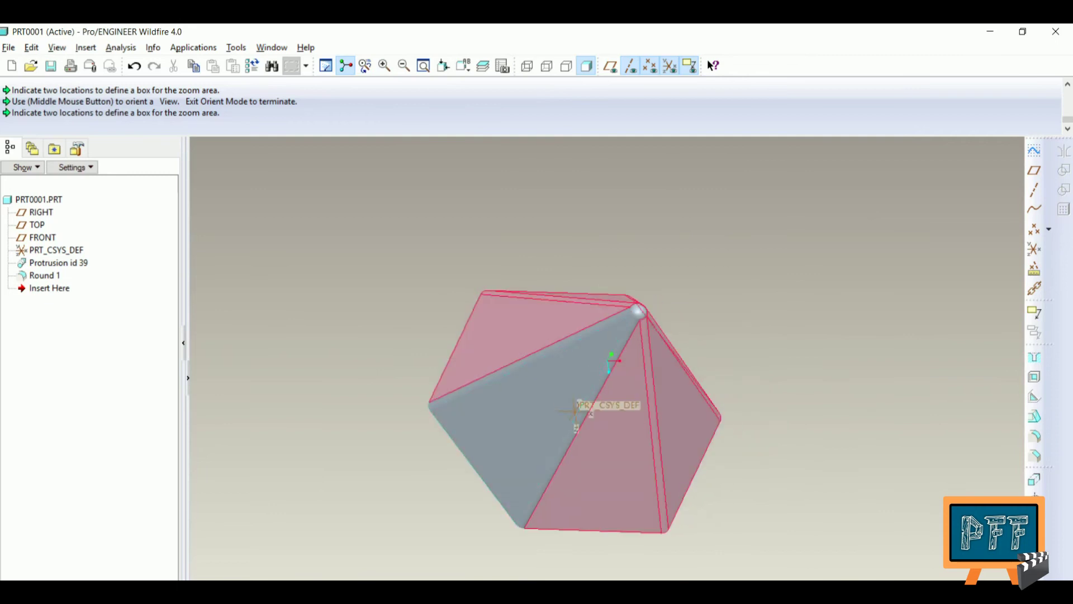
# Add the rounded edge surface between the rear-left face and the still unselected sloping face to the selection.
pyautogui.click(384, 66)
pyautogui.click(492, 355)
pyautogui.click(534, 395)
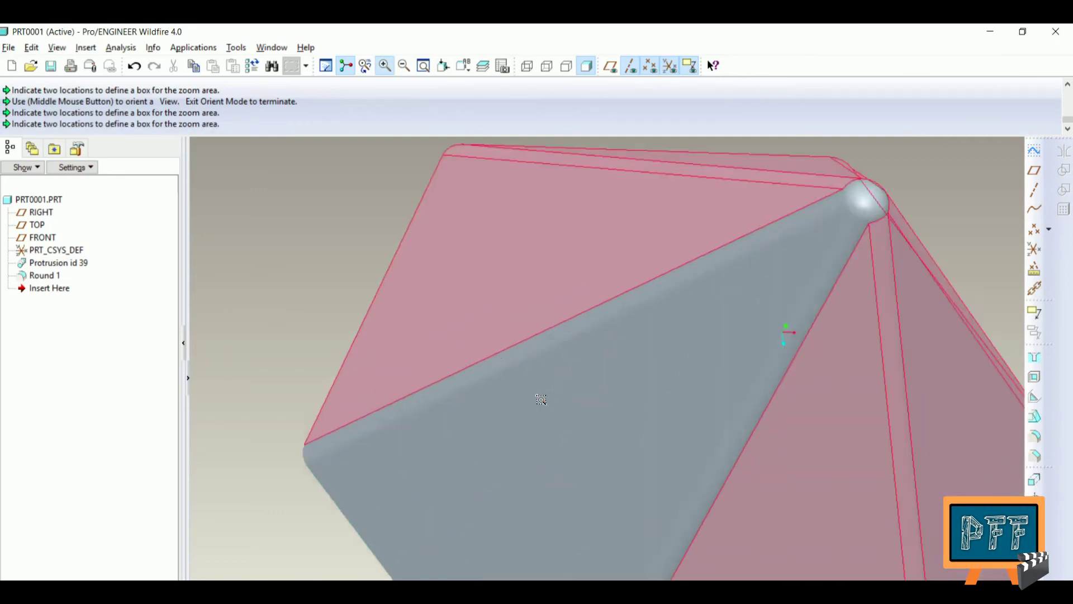
pyautogui.keyDown('ctrl'); pyautogui.click(474, 335); pyautogui.keyUp('ctrl')
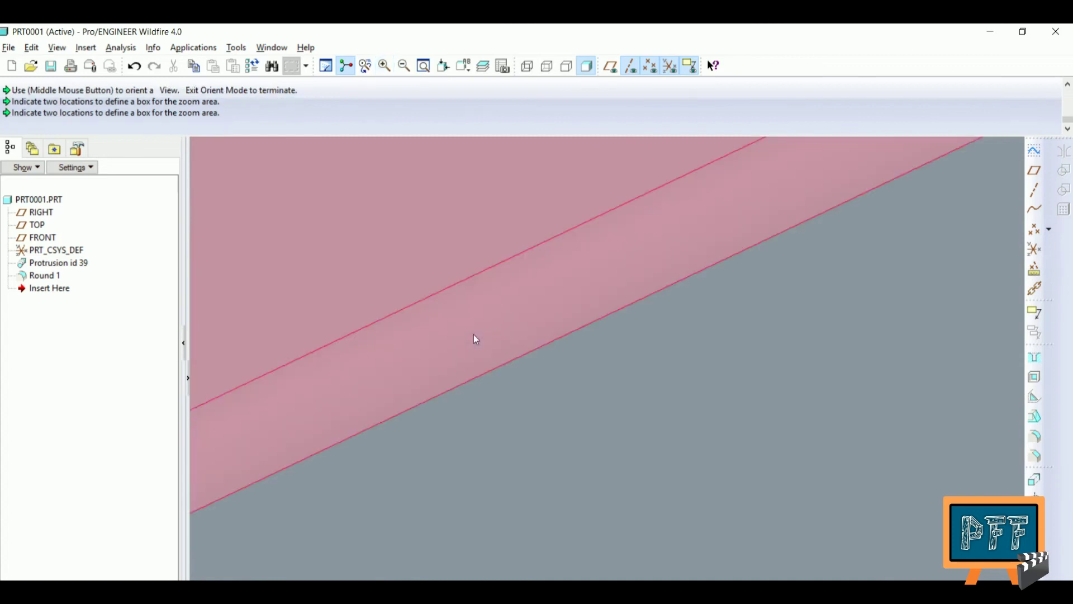
pyautogui.hotkey('ctrl', 'd')
pyautogui.moveTo(837, 367); pyautogui.dragTo(819, 469, button='middle')
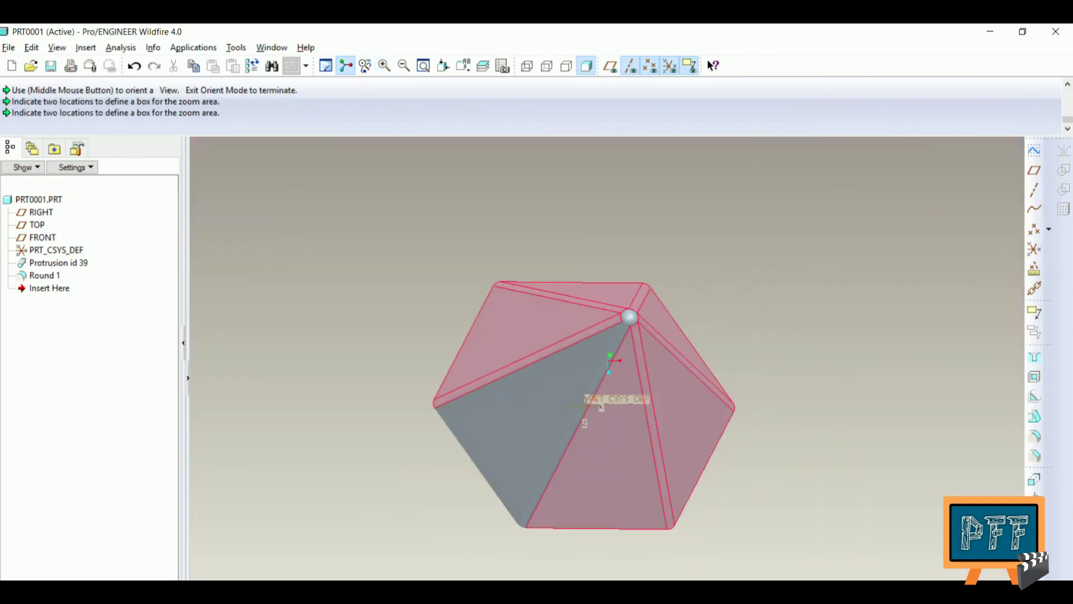
# Add the rounded edge surface between the unselected sloping face and the front face to the selection.
pyautogui.click(384, 66)
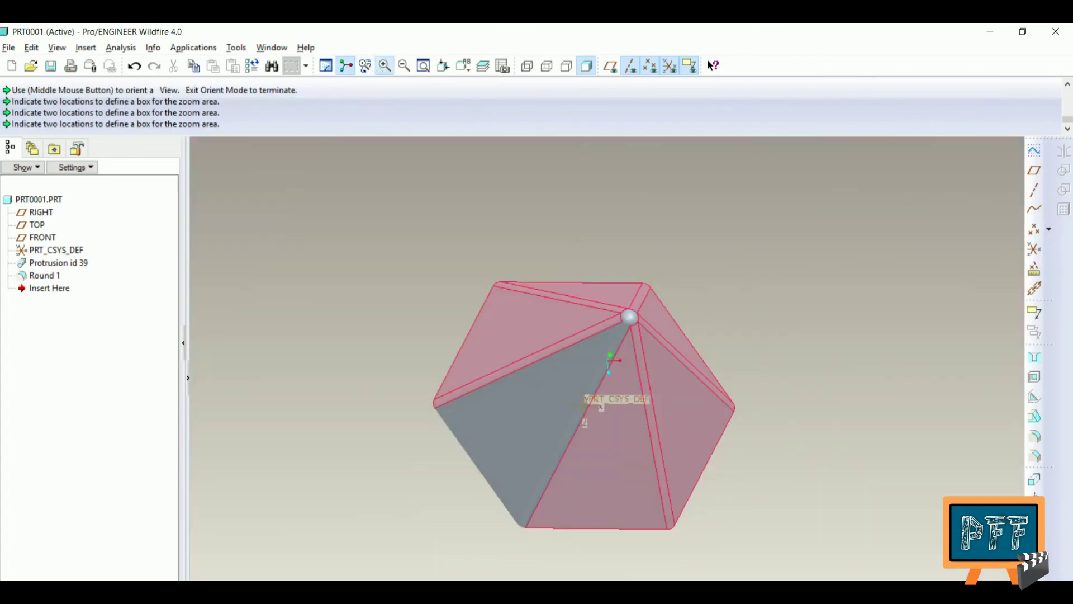
pyautogui.click(548, 413)
pyautogui.click(594, 456)
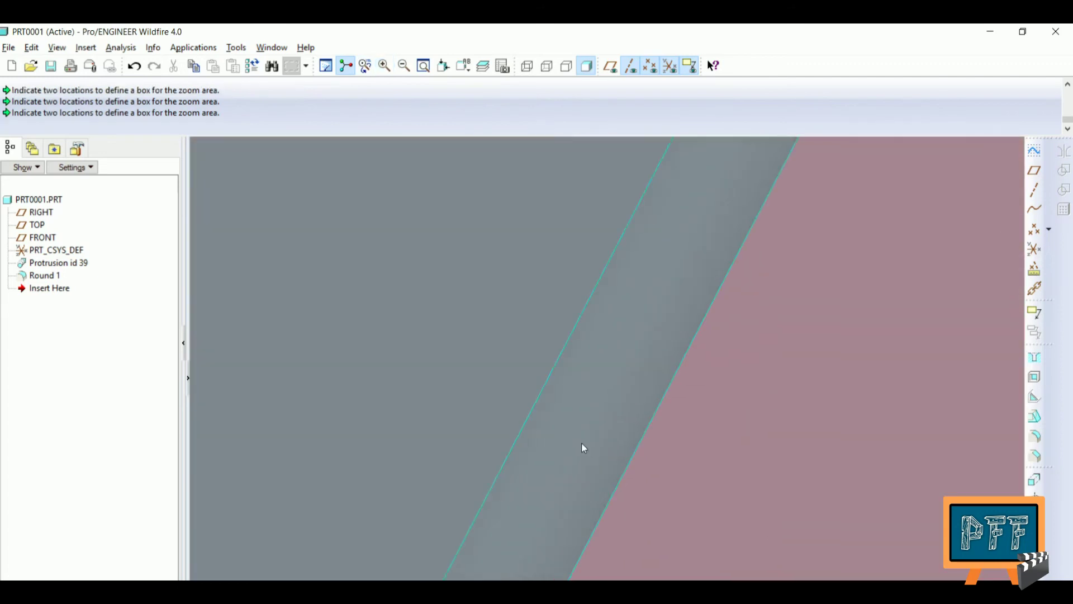
# Copy the selected sloping and rounded surfaces and paste them as a new surface copy.
pyautogui.hotkey('ctrl', 'd')
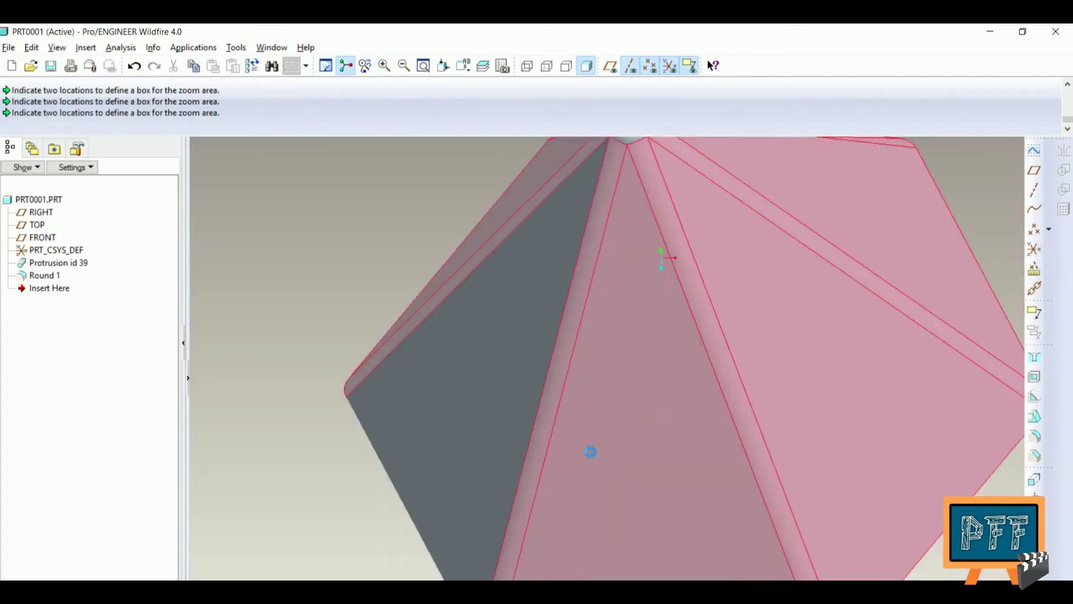
pyautogui.hotkey('ctrl', 'v')
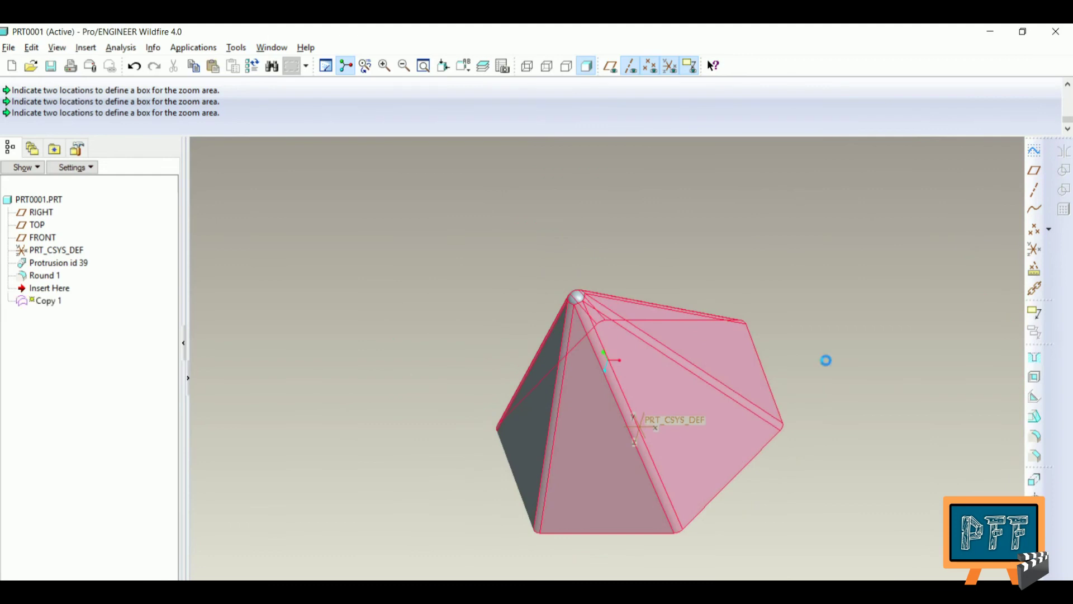
pyautogui.moveTo(865, 450); pyautogui.dragTo(929, 181, button='middle')
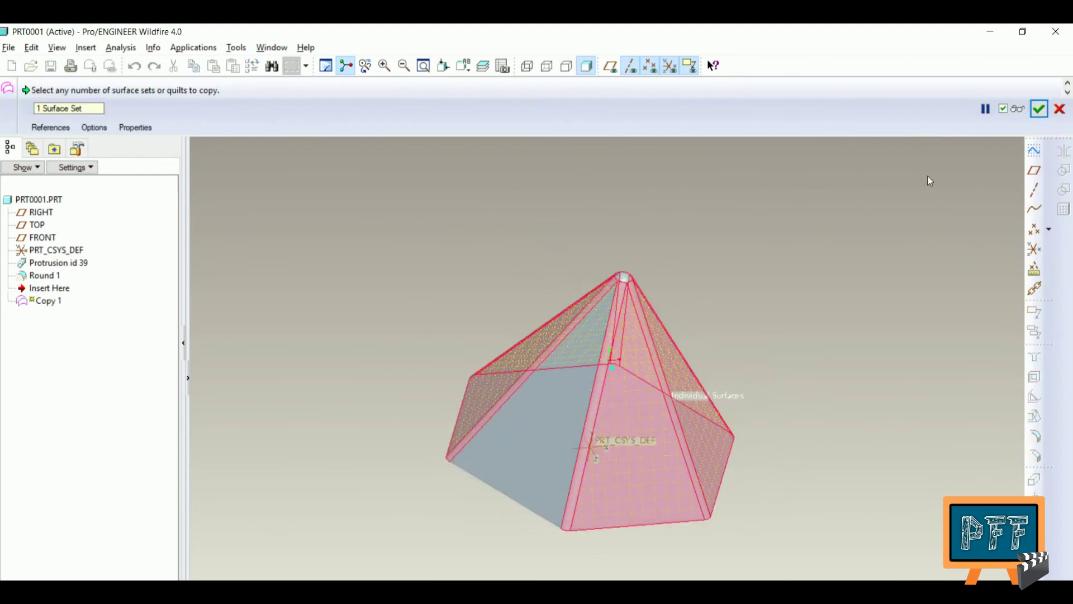
pyautogui.click(1037, 109)
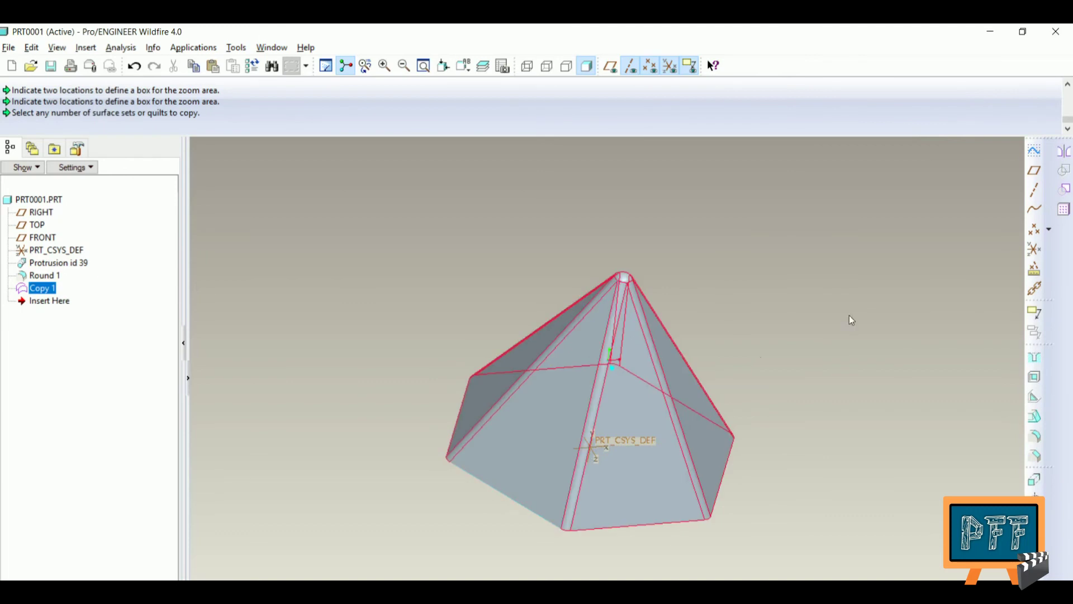
# Create a datum point on the base corner at the left end of the uncopied sloping face.
pyautogui.click(1034, 230)
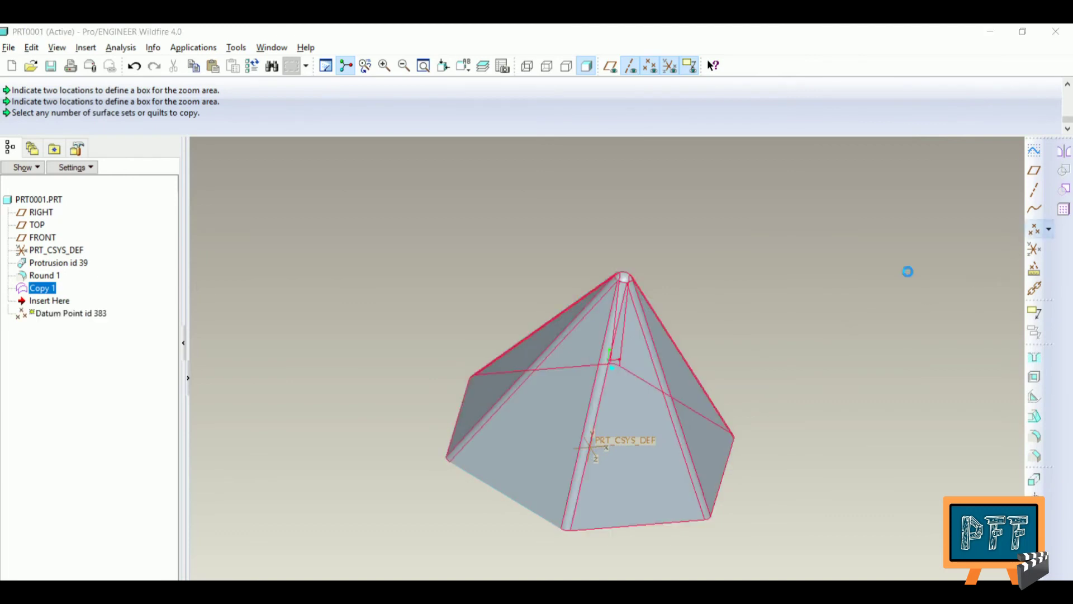
pyautogui.click(448, 461)
pyautogui.click(1006, 228)
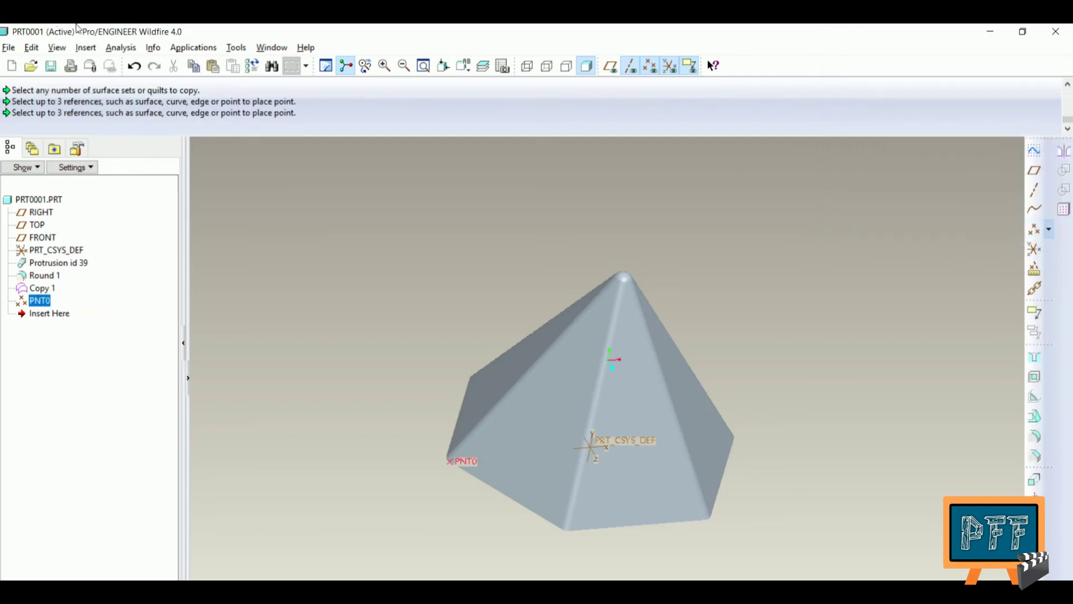
# Create a Flatten Quilt feature with the copied surface quilt as source and the base-corner datum point as origin.
pyautogui.click(95, 47)
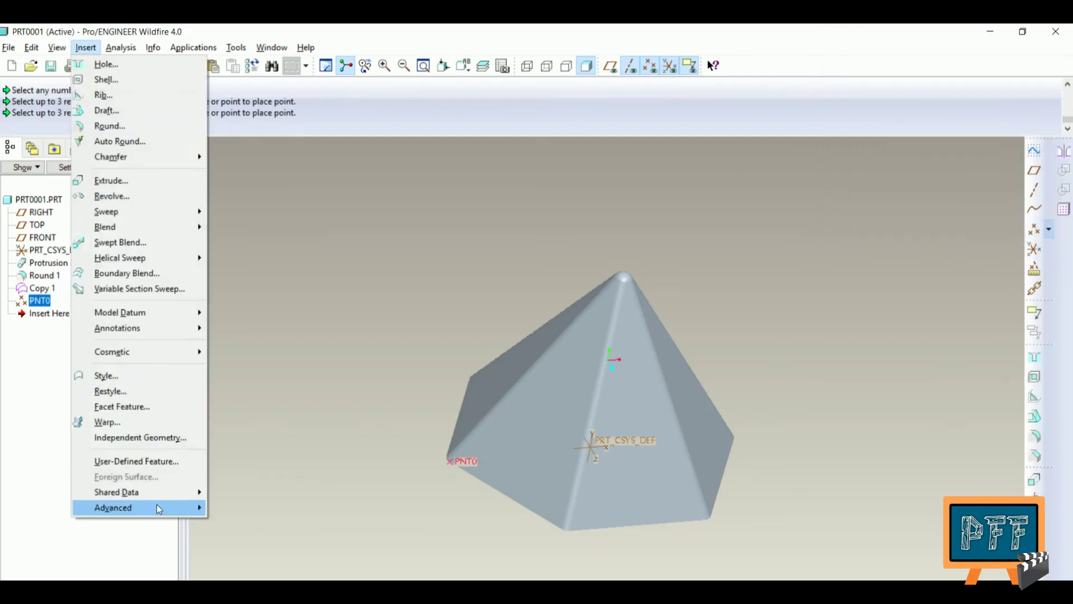
pyautogui.moveTo(186, 506)
pyautogui.click(253, 477)
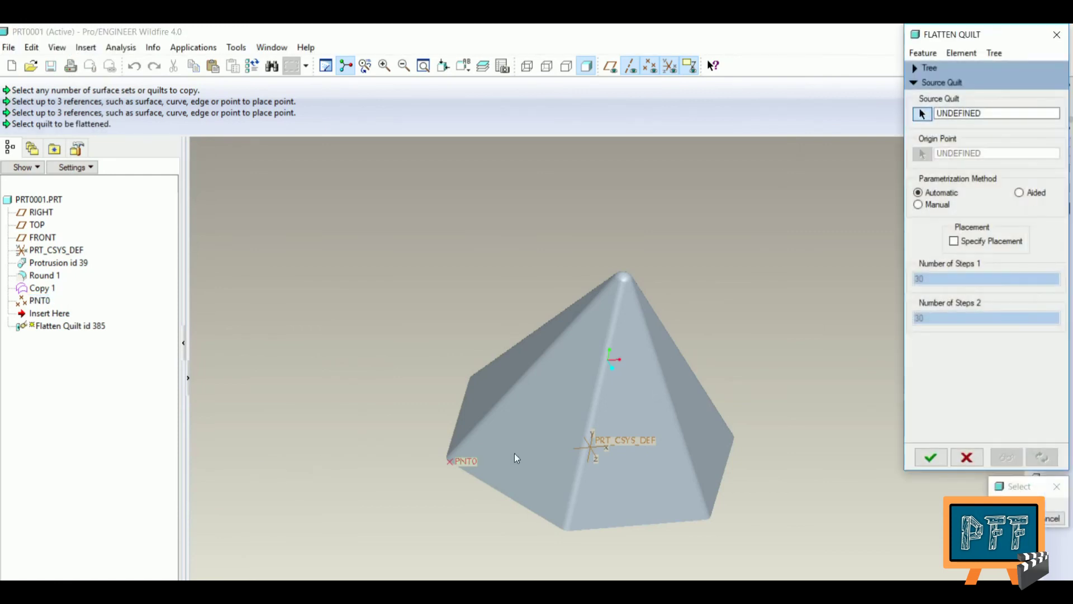
pyautogui.moveTo(305, 497); pyautogui.dragTo(339, 498, button='middle')
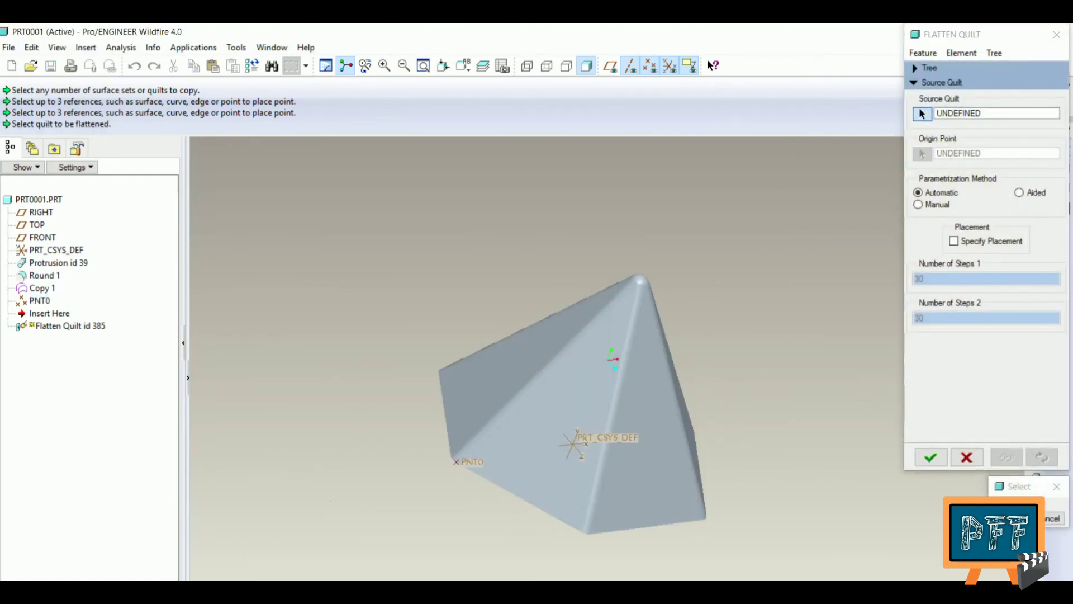
pyautogui.click(458, 467)
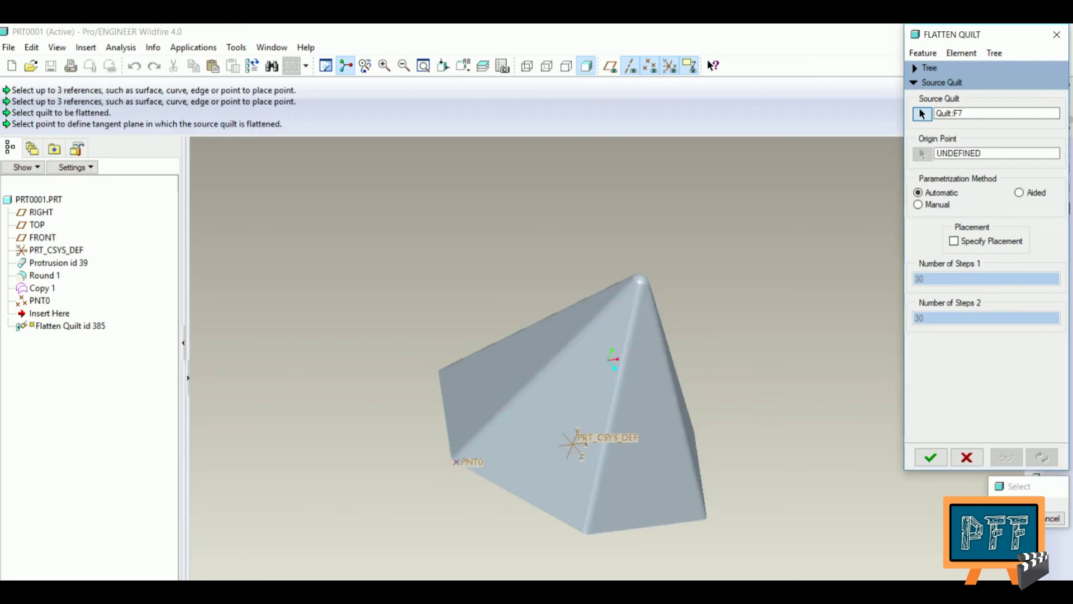
pyautogui.click(460, 463)
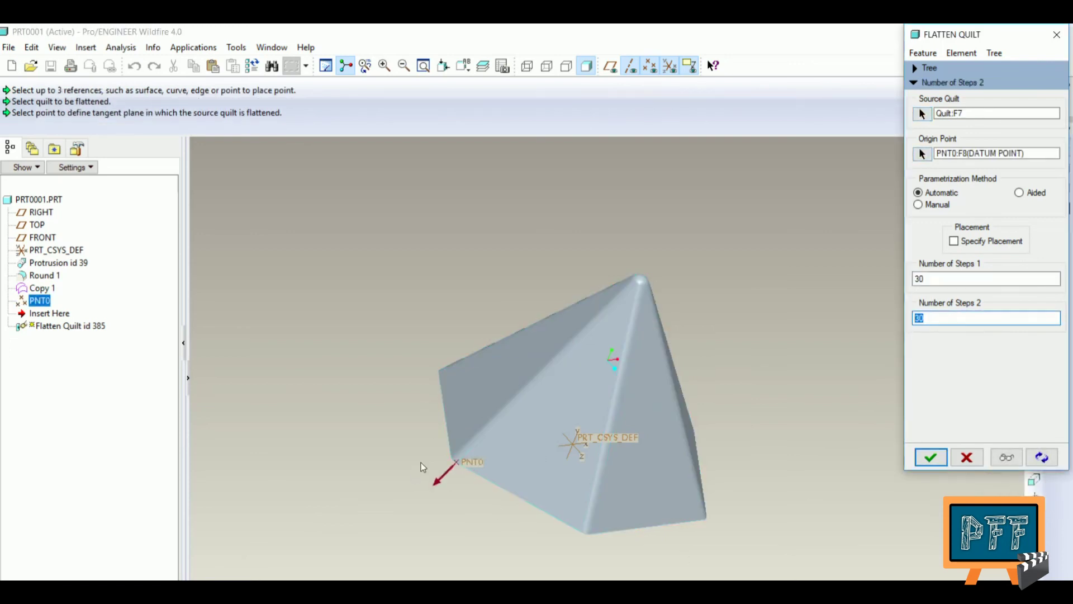
pyautogui.click(932, 463)
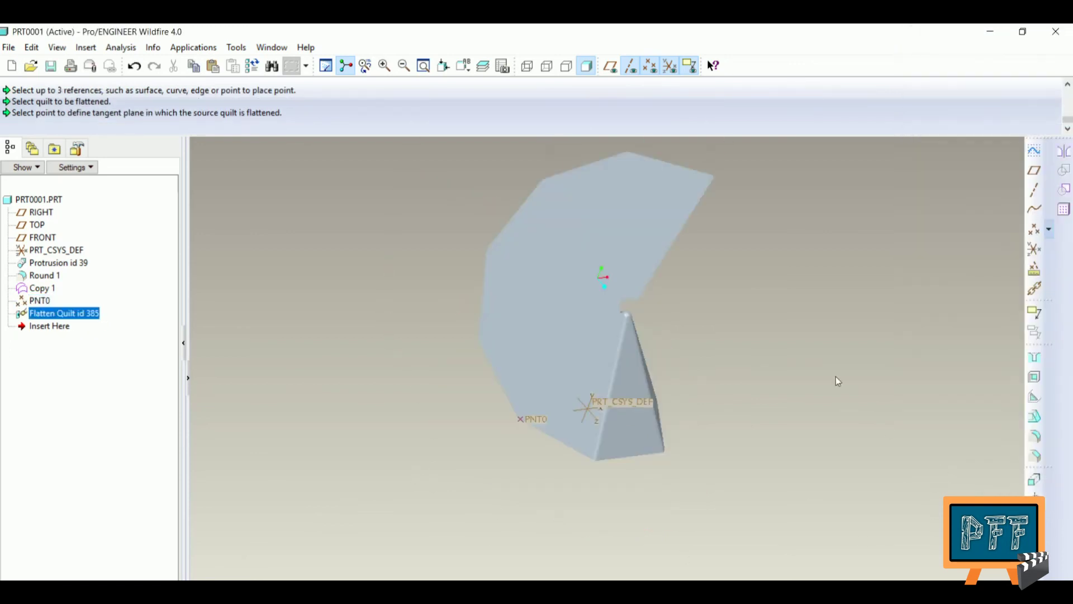
# Open the definition of the pyramid's edge round, Round 1, for editing.
pyautogui.moveTo(783, 282)
pyautogui.mouseDown(button='middle')
pyautogui.moveTo(887, 429)
pyautogui.moveTo(714, 479)
pyautogui.moveTo(600, 381)
pyautogui.moveTo(720, 357)
pyautogui.moveTo(817, 461)
pyautogui.moveTo(782, 344)
pyautogui.moveTo(803, 308)
pyautogui.moveTo(848, 427)
pyautogui.moveTo(892, 414)
pyautogui.moveTo(933, 327)
pyautogui.mouseUp(button='middle')
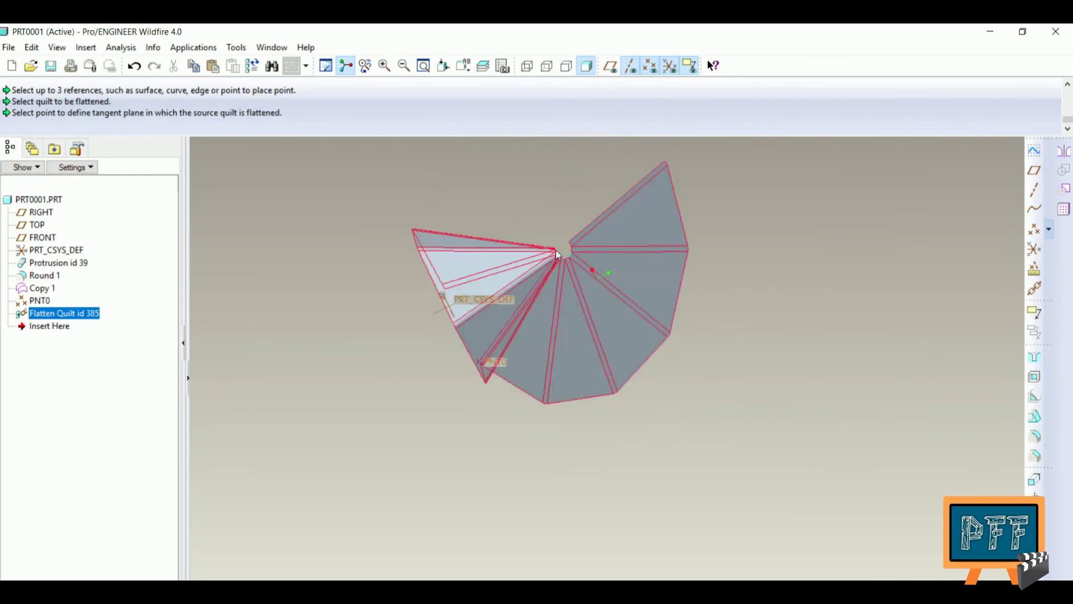
pyautogui.click(41, 274)
pyautogui.rightClick(42, 274)
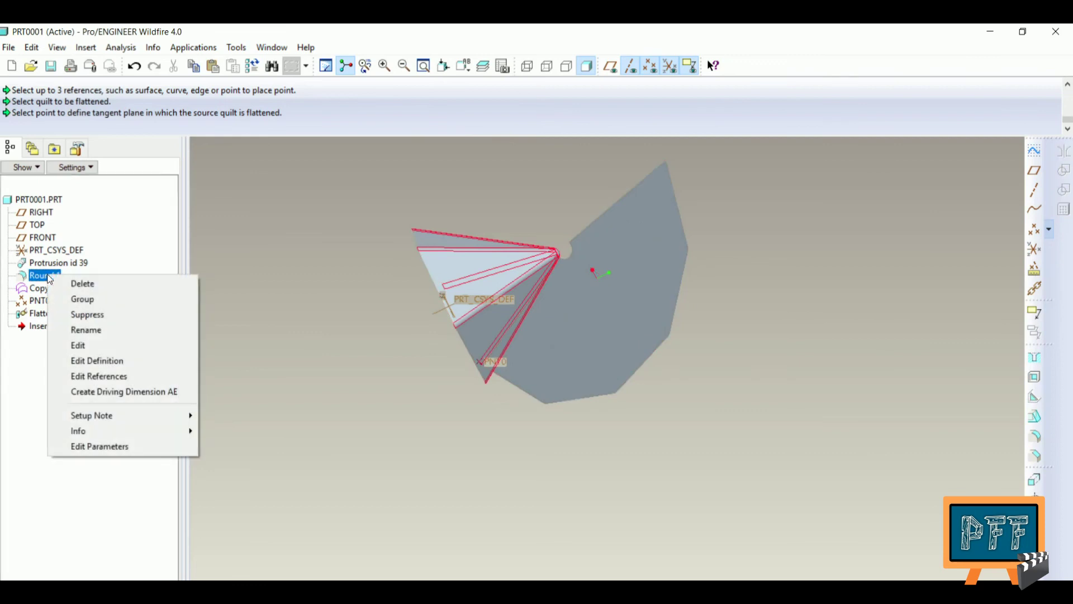
pyautogui.click(95, 363)
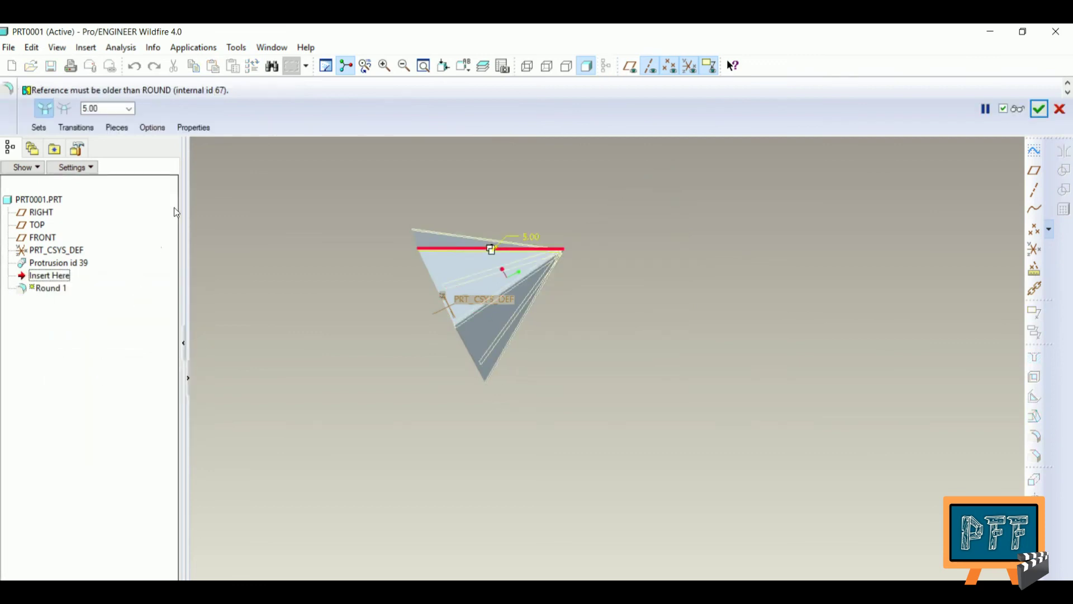